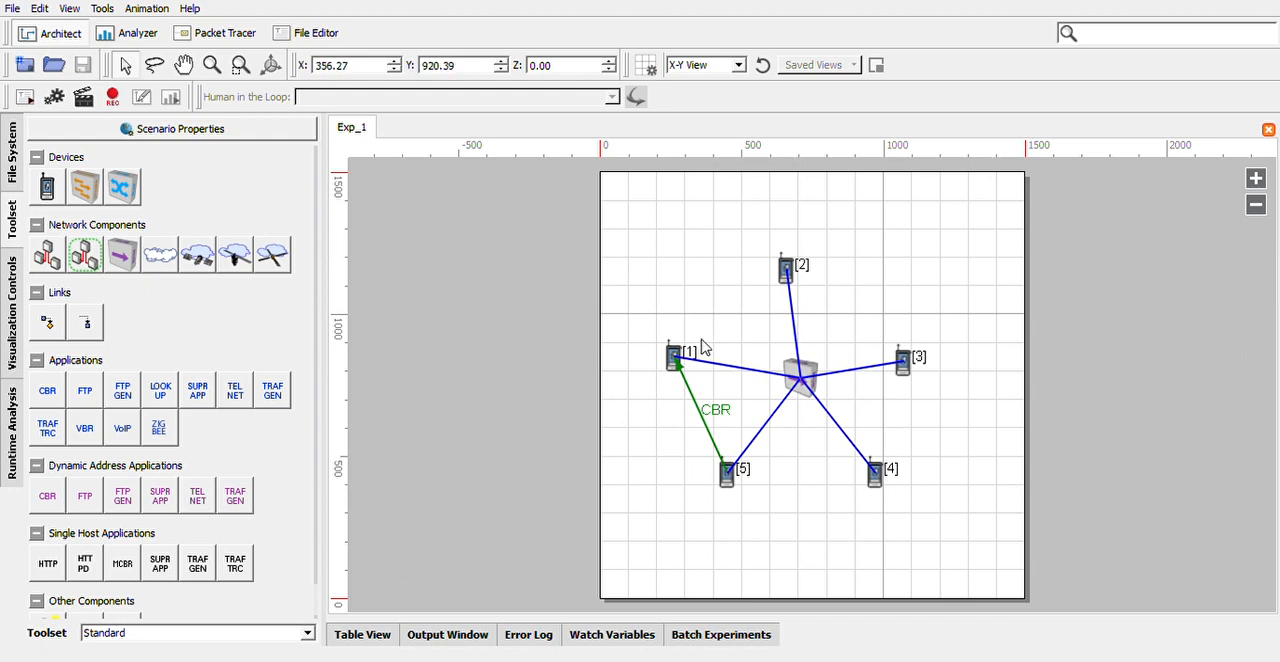
Delete the CBR application between devices 1 and 5 and all five links from the devices to the central hub
left_click(698, 413)
key("Delete")
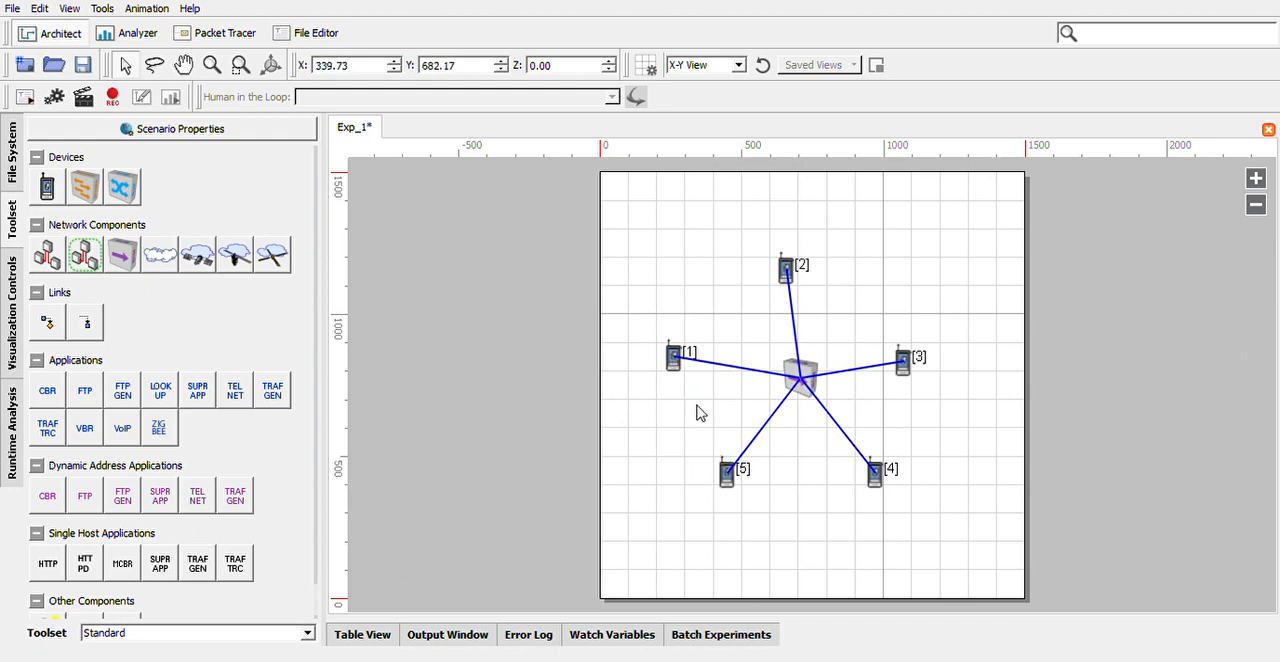
left_click(733, 367)
key("Delete")
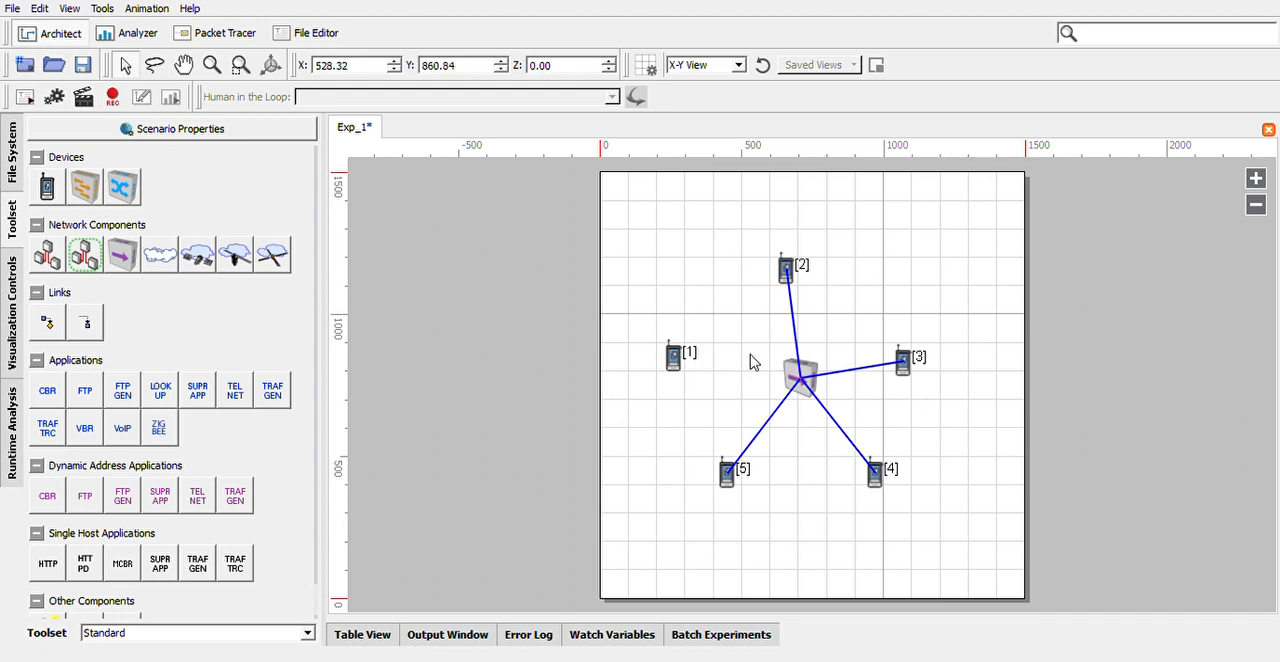
left_click(795, 340)
key("Delete")
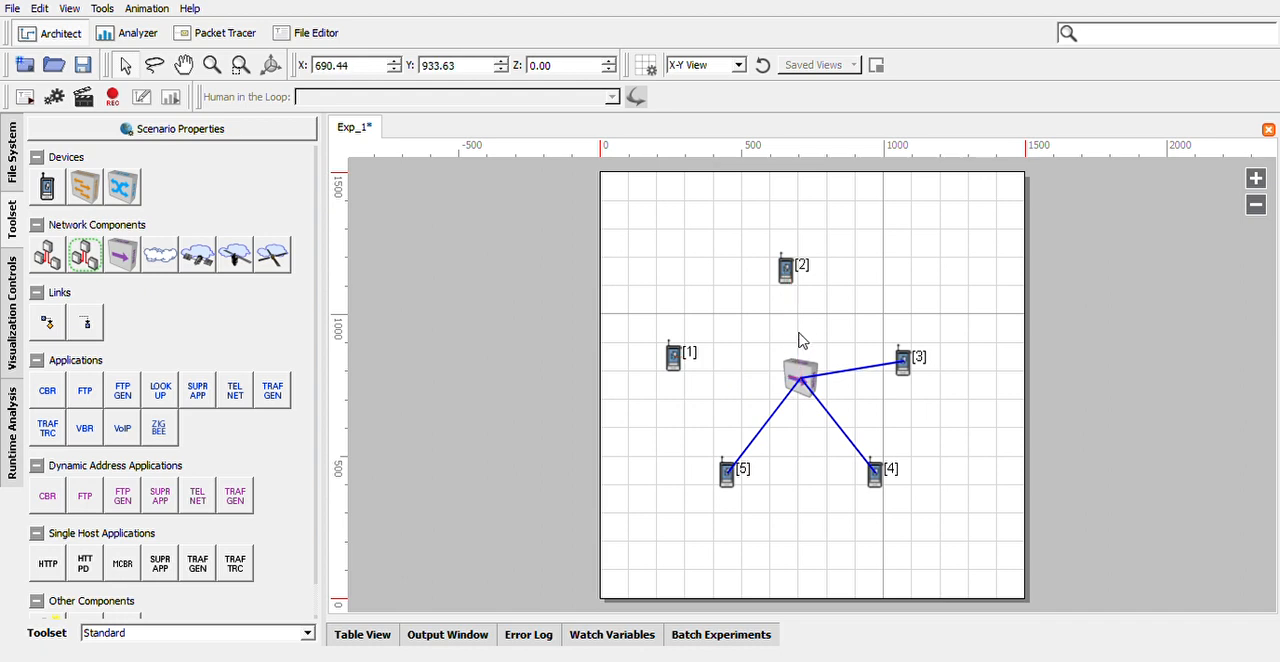
left_click(838, 373)
key("Delete")
left_click(834, 420)
key("Delete")
left_click(779, 431)
key("Delete")
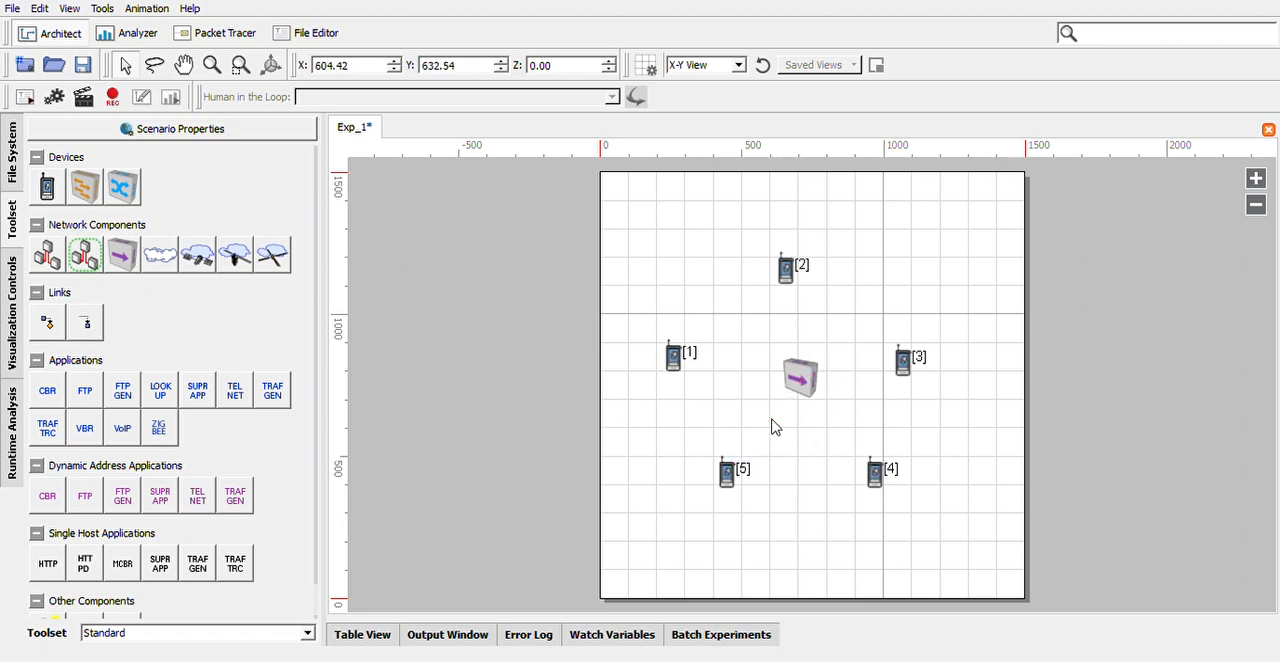
Replace the hub at the centre of the five devices with a switch
left_click(798, 394)
key("Delete")
left_click(88, 193)
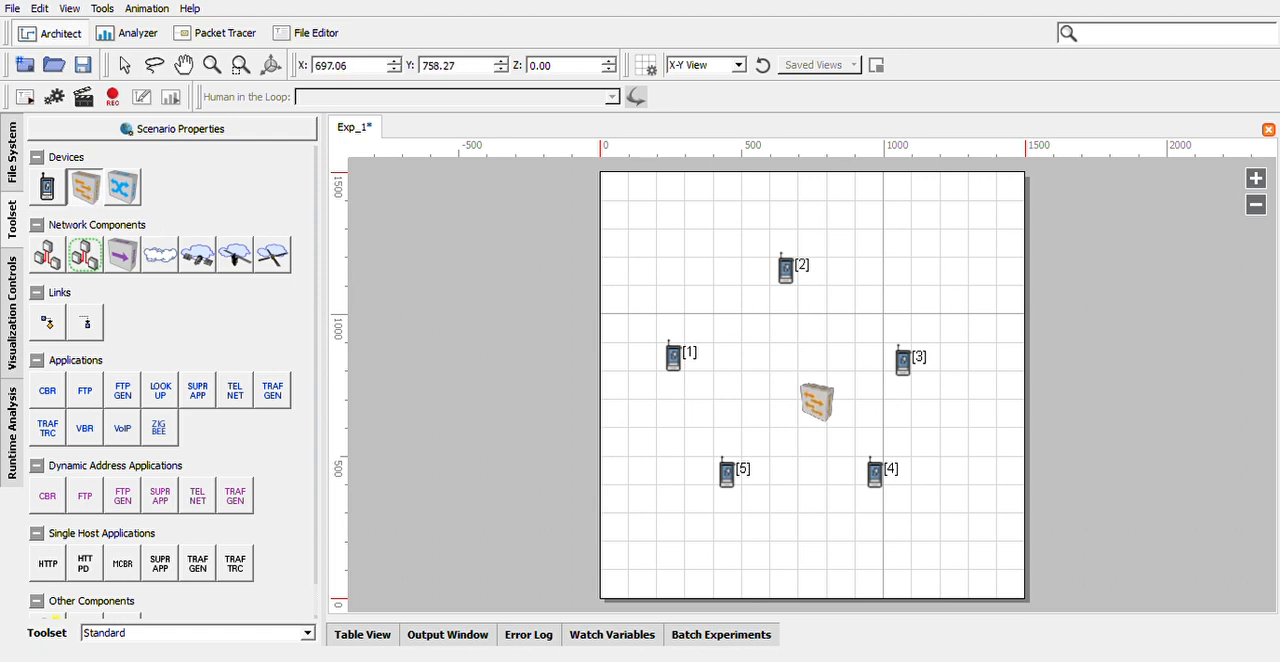
left_click(796, 381)
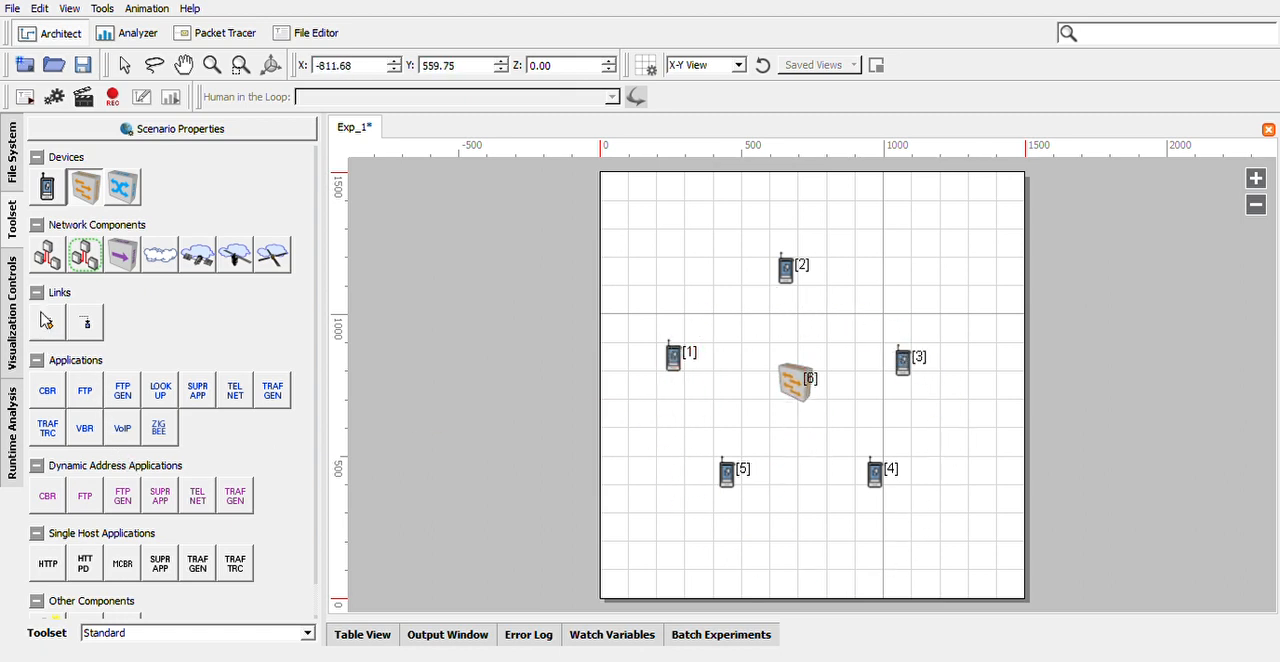
Connect devices 1 to 5 to the central switch with individual wired links
left_click(47, 322)
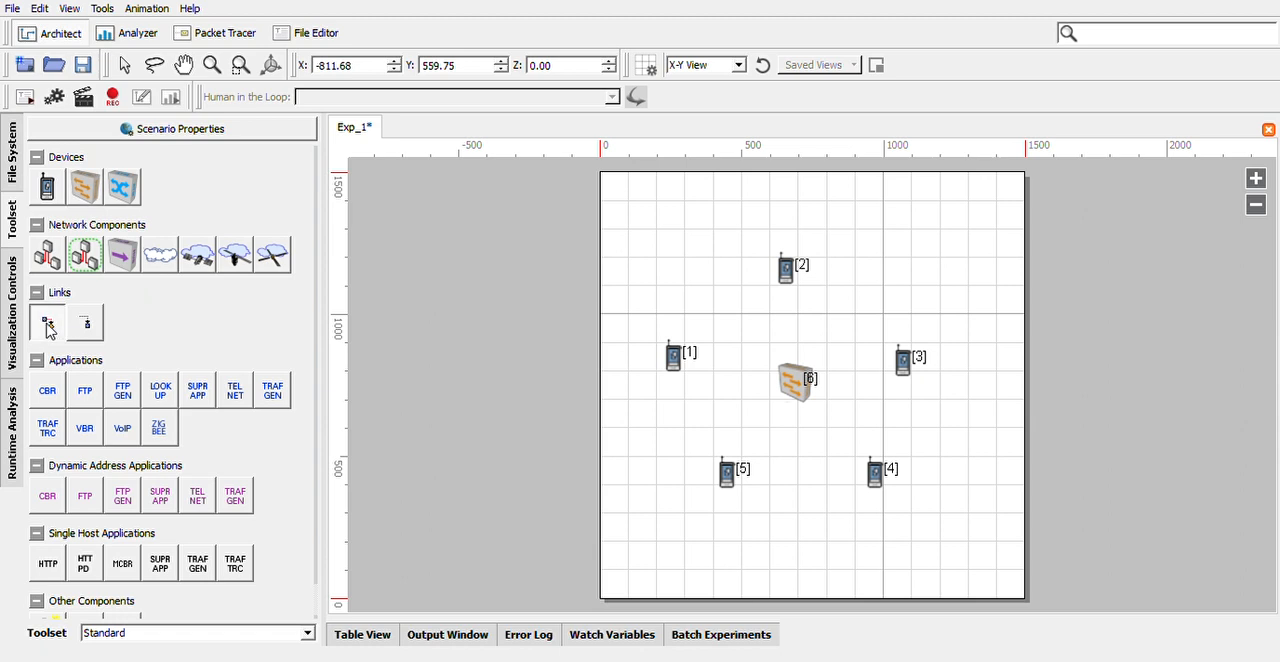
left_click_drag(786, 270, 810, 390)
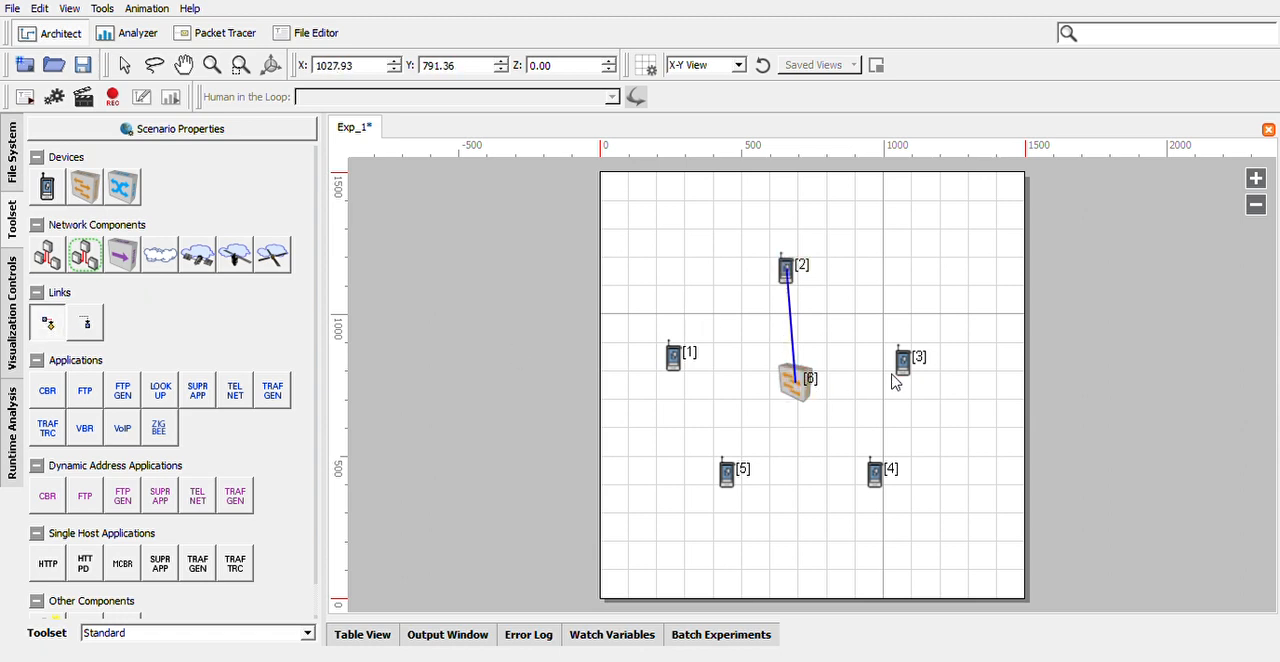
left_click_drag(903, 375, 803, 393)
left_click_drag(876, 470, 798, 388)
left_click_drag(732, 472, 790, 388)
left_click_drag(684, 370, 798, 385)
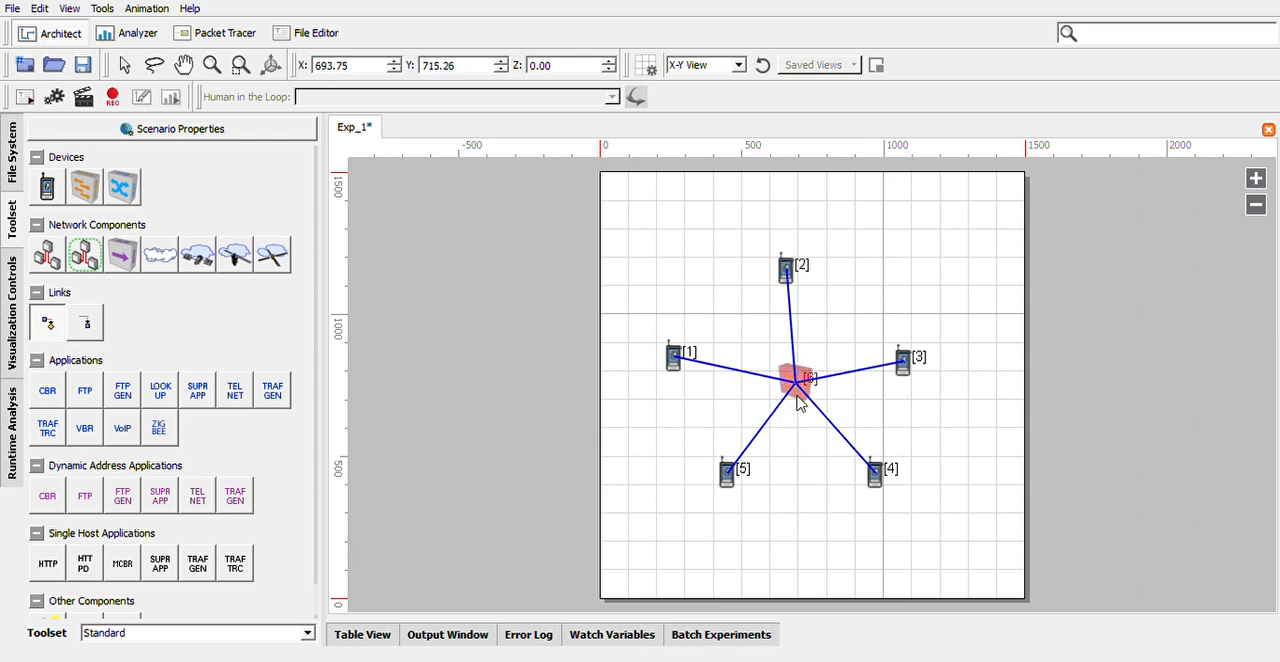
Add a CBR application from device 2 to device 3 and review the scenario and CBR properties
left_click(48, 398)
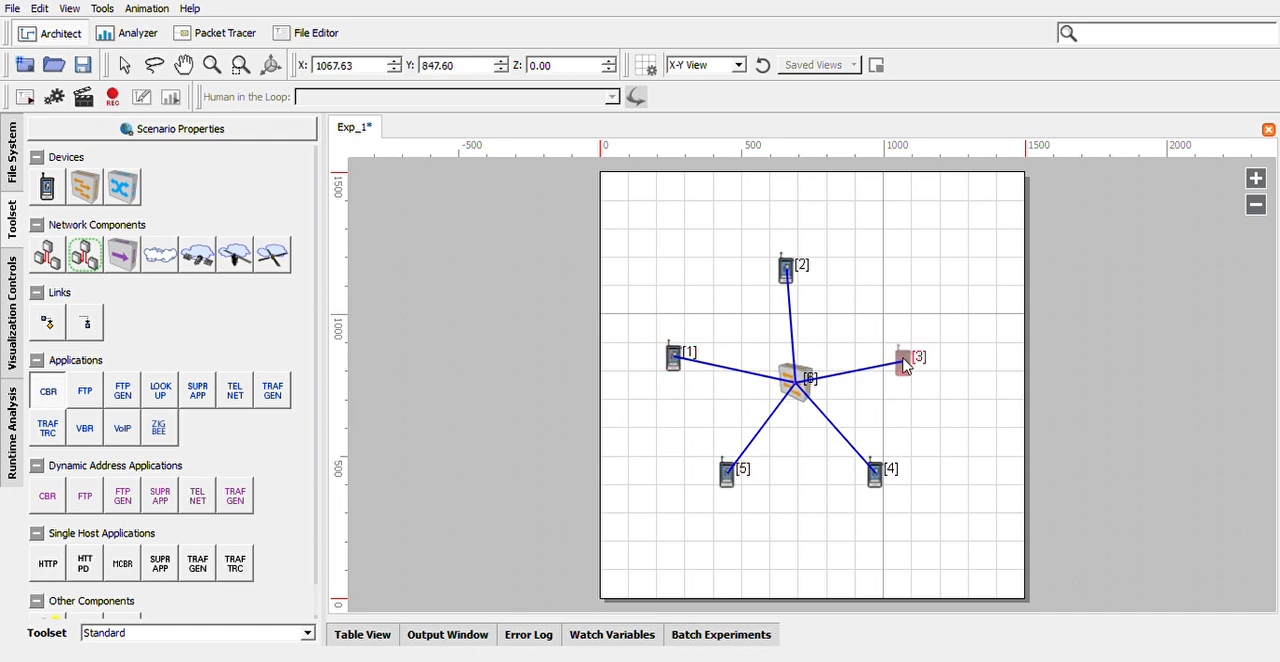
left_click_drag(793, 272, 902, 360)
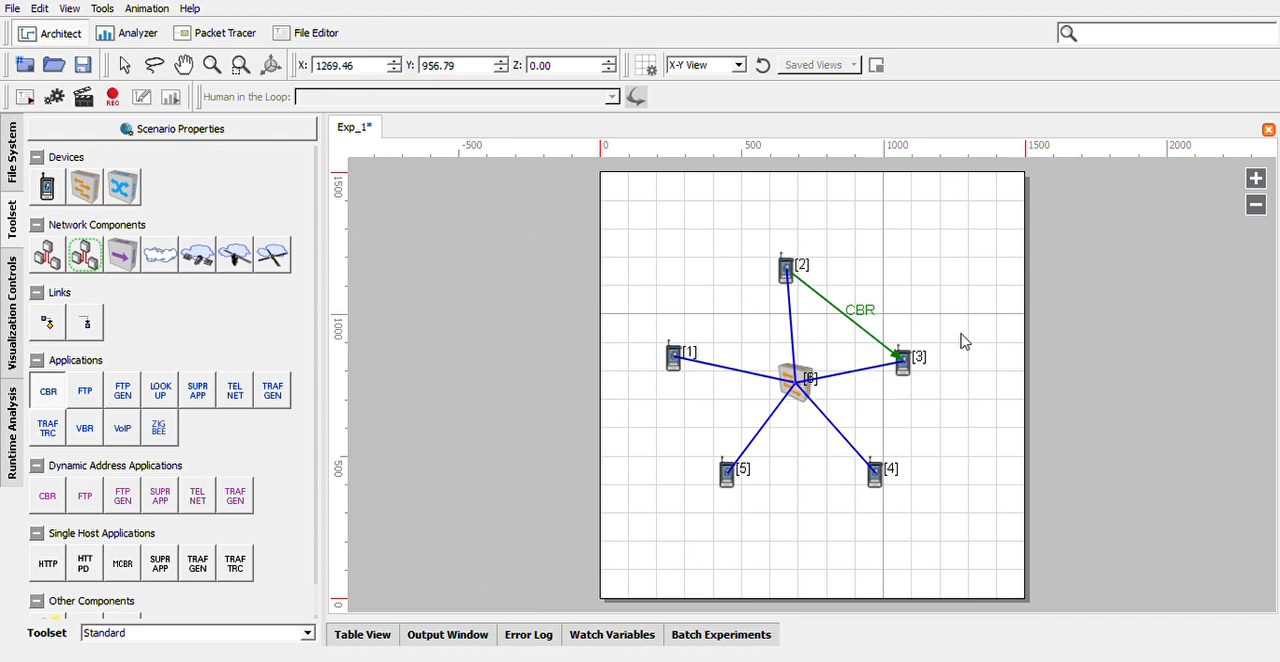
left_click(210, 134)
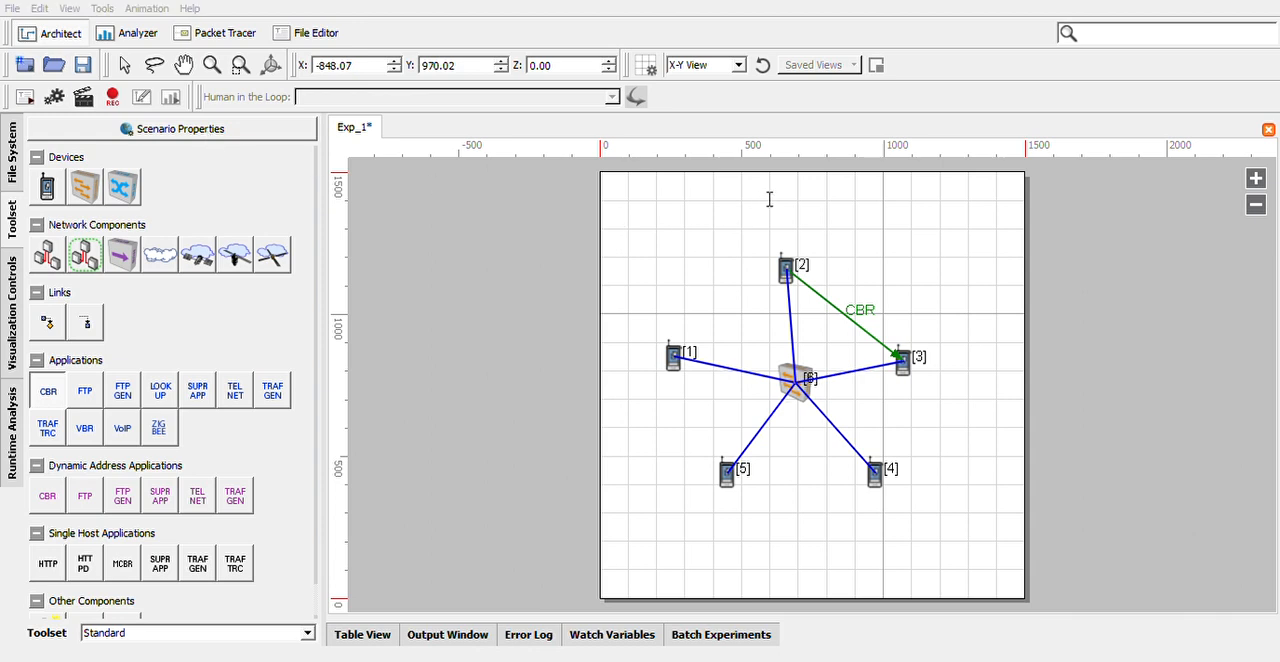
left_click(789, 593)
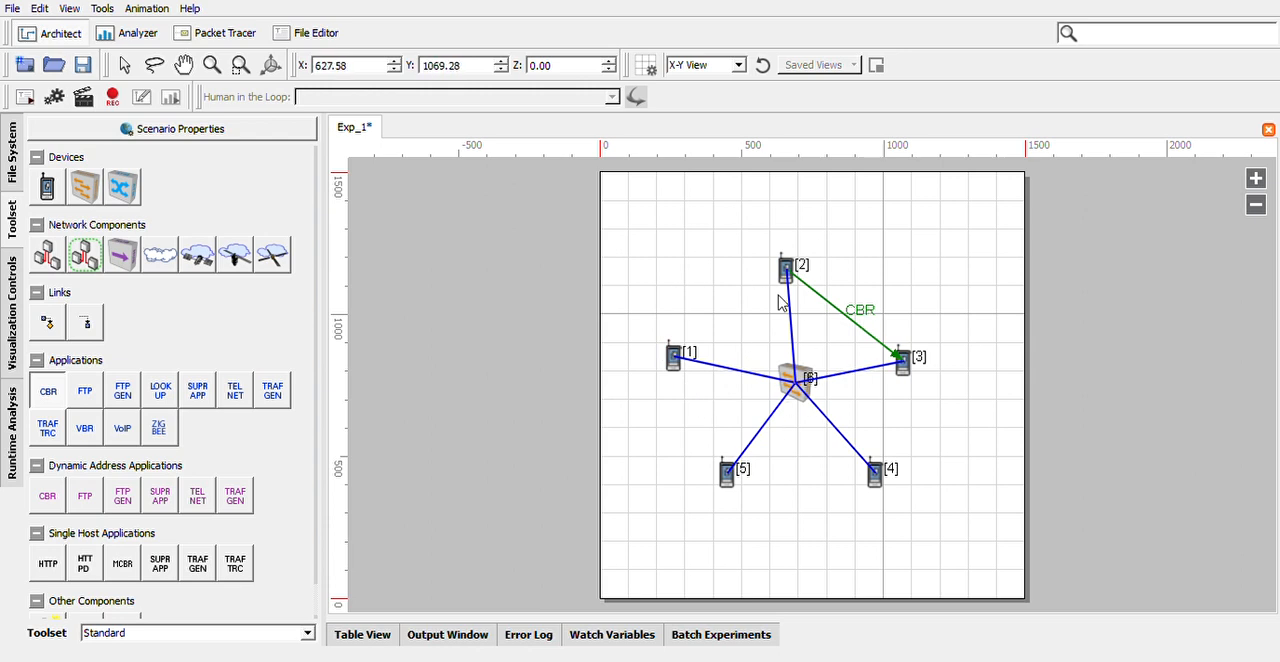
left_click(848, 319)
left_click(807, 555)
Start the simulation of the current scenario and pause it partway through
left_click(88, 106)
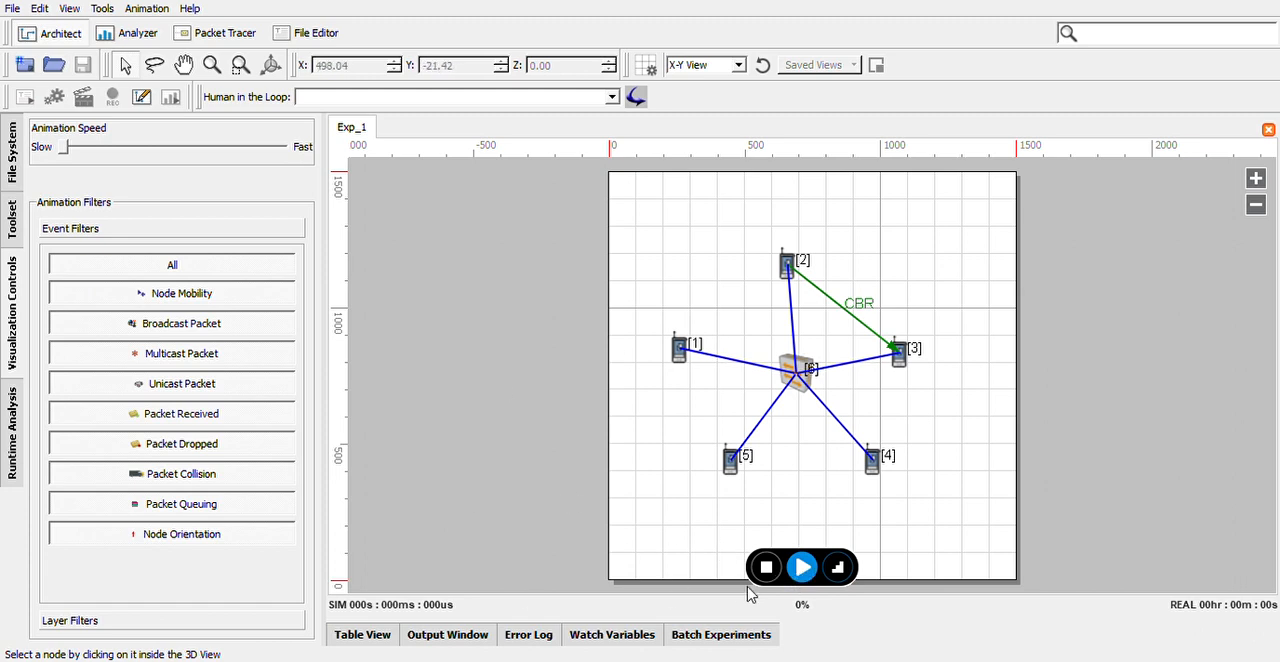
left_click(803, 567)
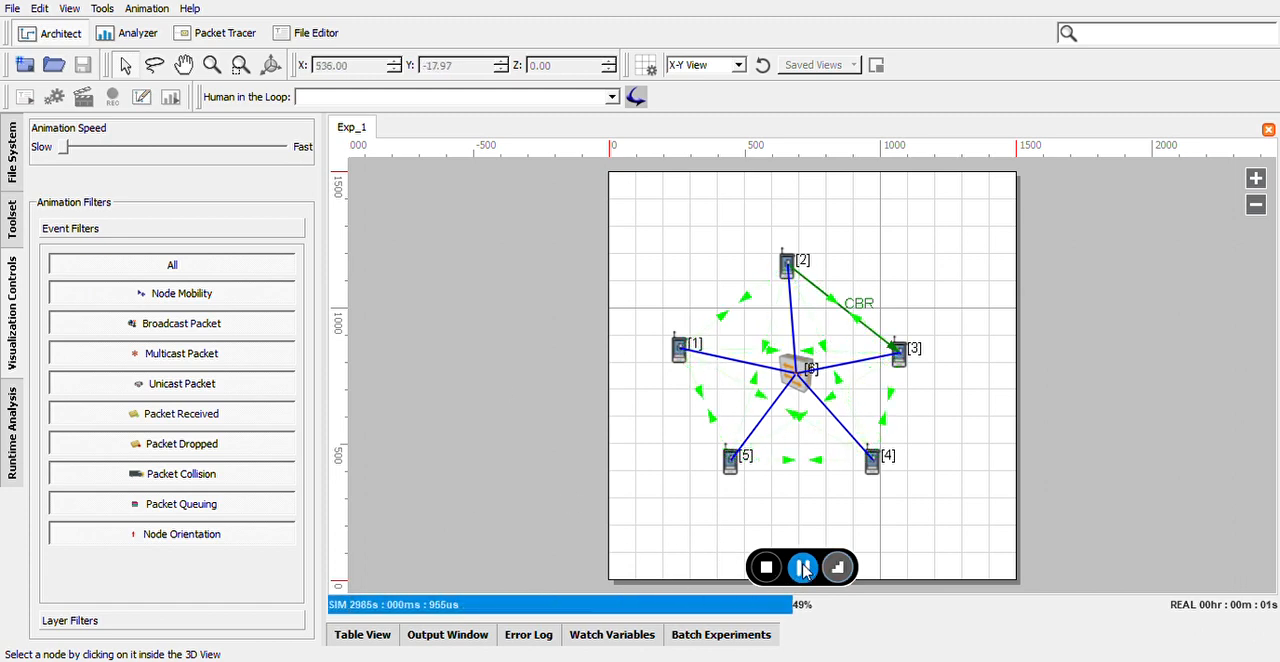
left_click(803, 567)
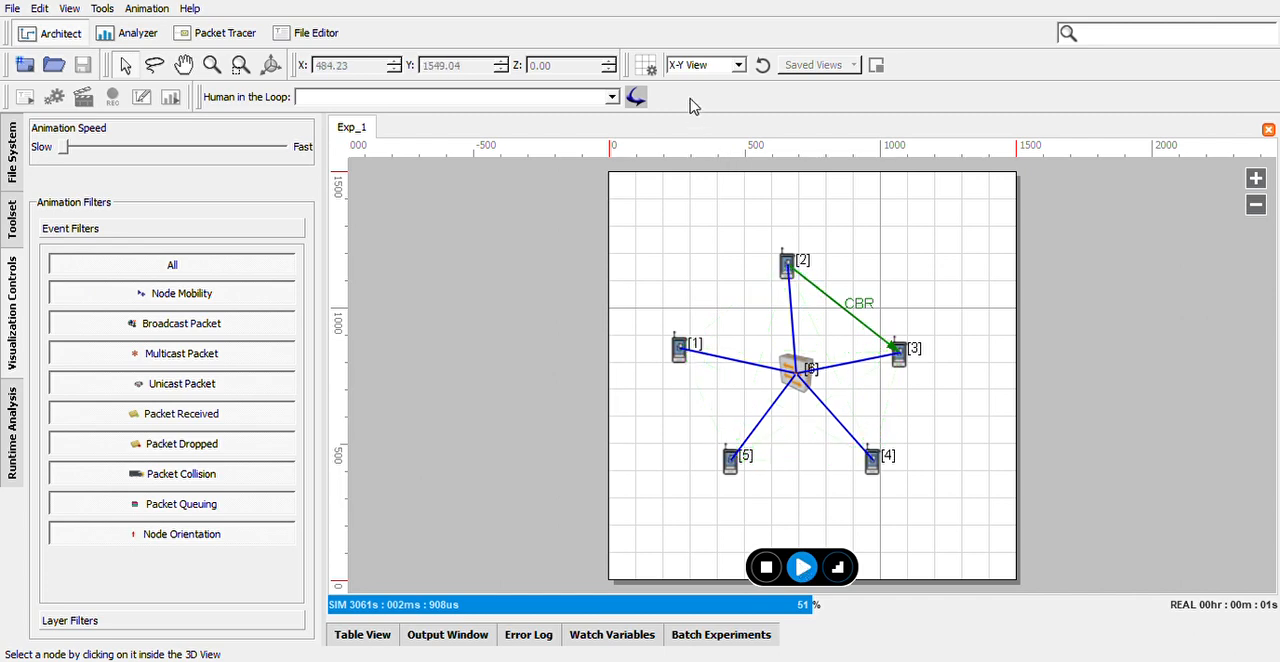
Play the rest of the simulation in 3D View, then return the canvas to X-Y View
left_click(714, 124)
scroll(891, 387, "up", 3)
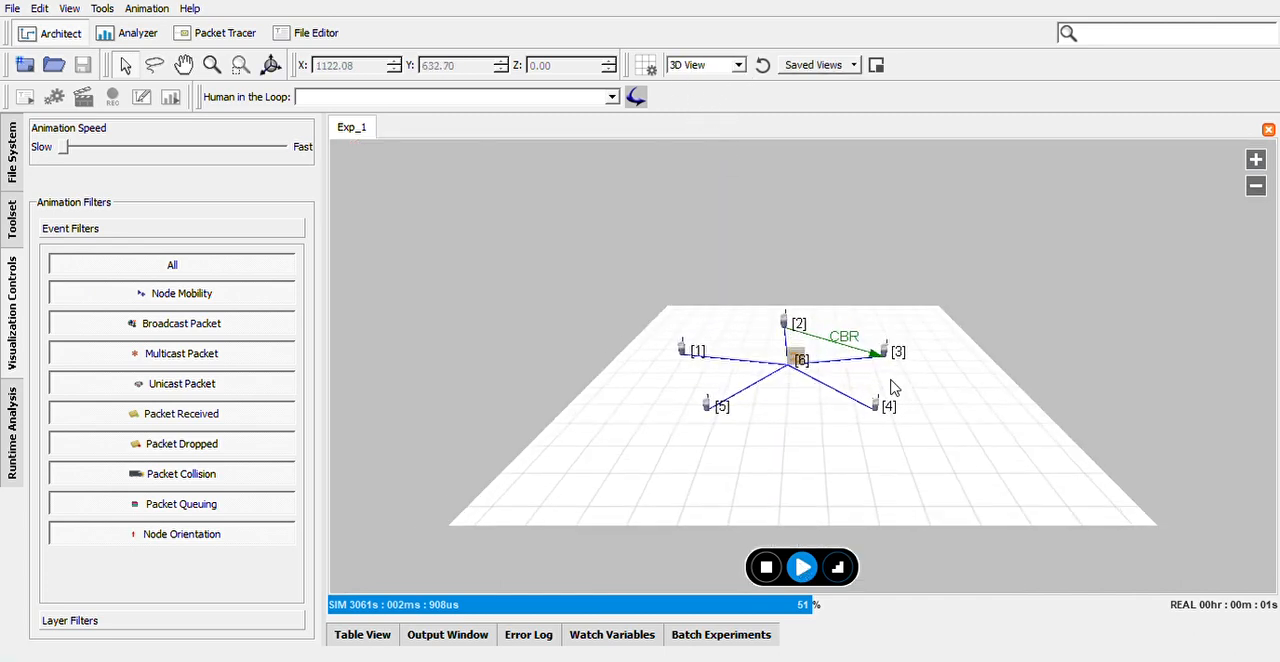
scroll(893, 387, "up", 3)
left_click(1255, 160)
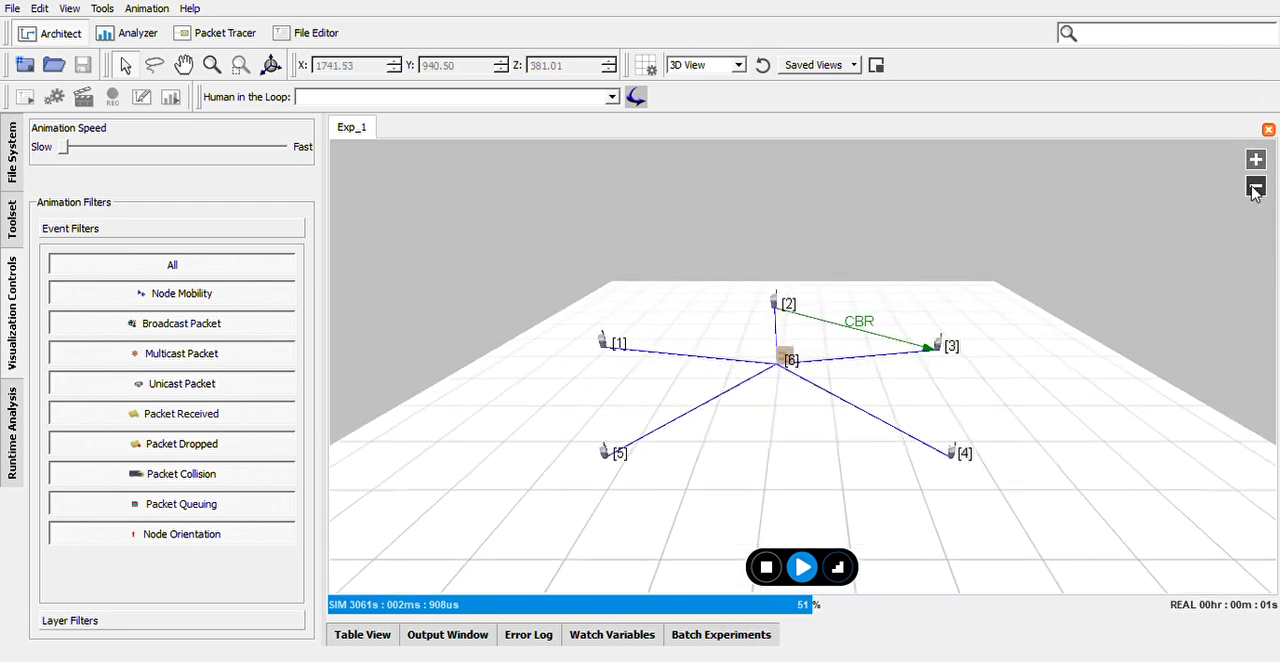
left_click(1255, 187)
left_click(801, 567)
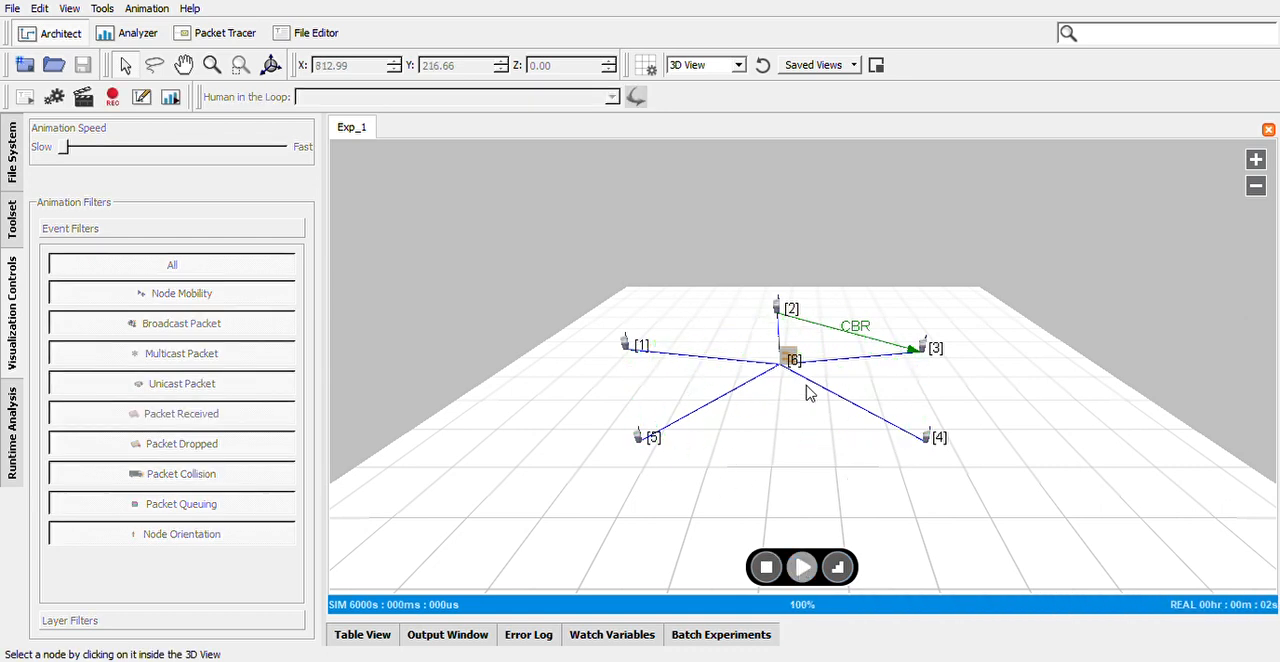
left_click(733, 70)
left_click(726, 83)
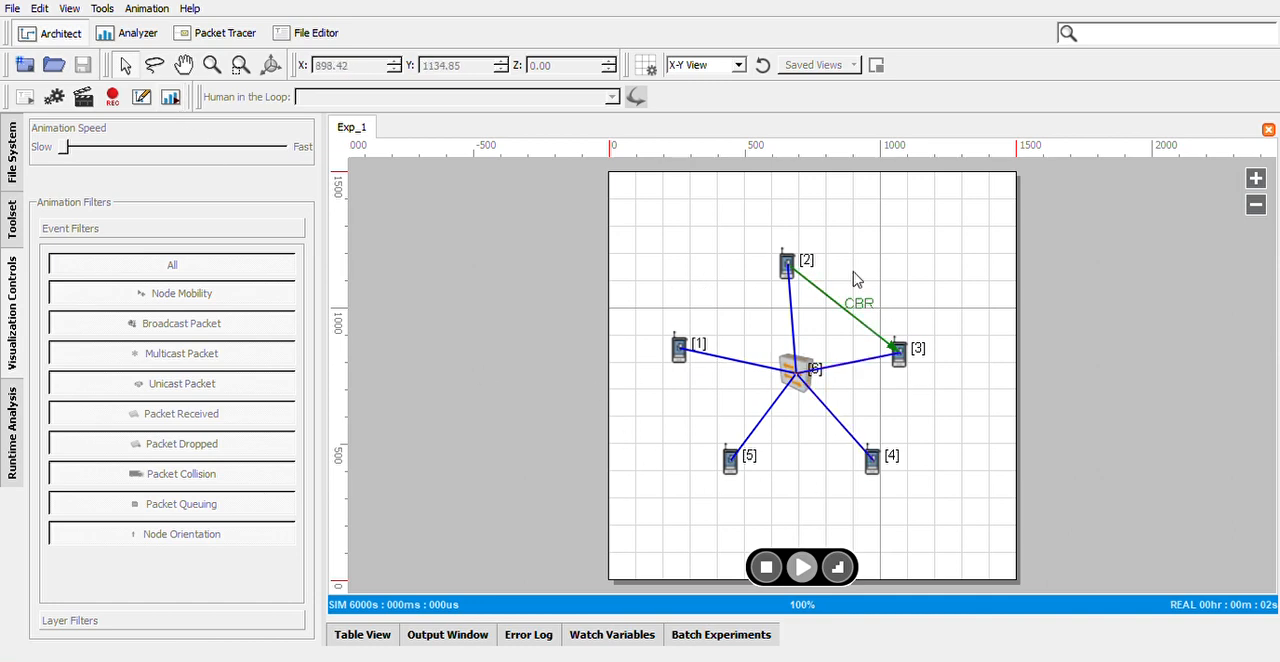
Analyze the run by graphing CBR Client Total Unicast Fragments Sent and CBR Server Total Unicast Fragments Received
left_click(170, 100)
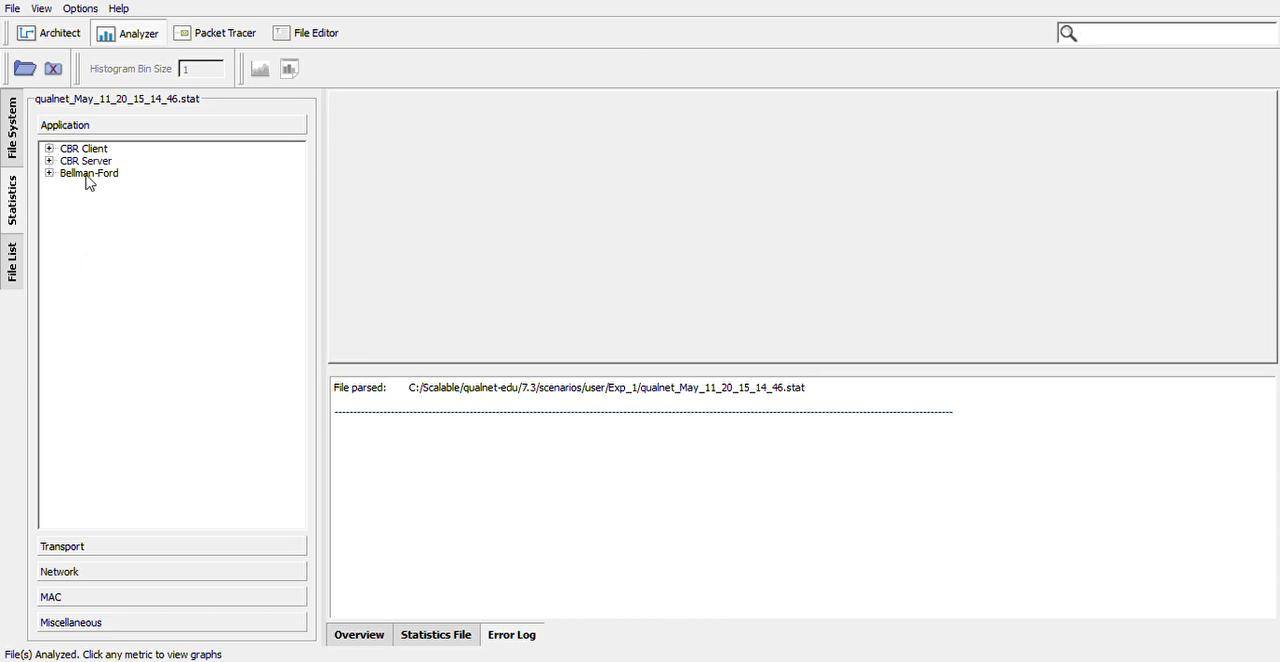
left_click(49, 149)
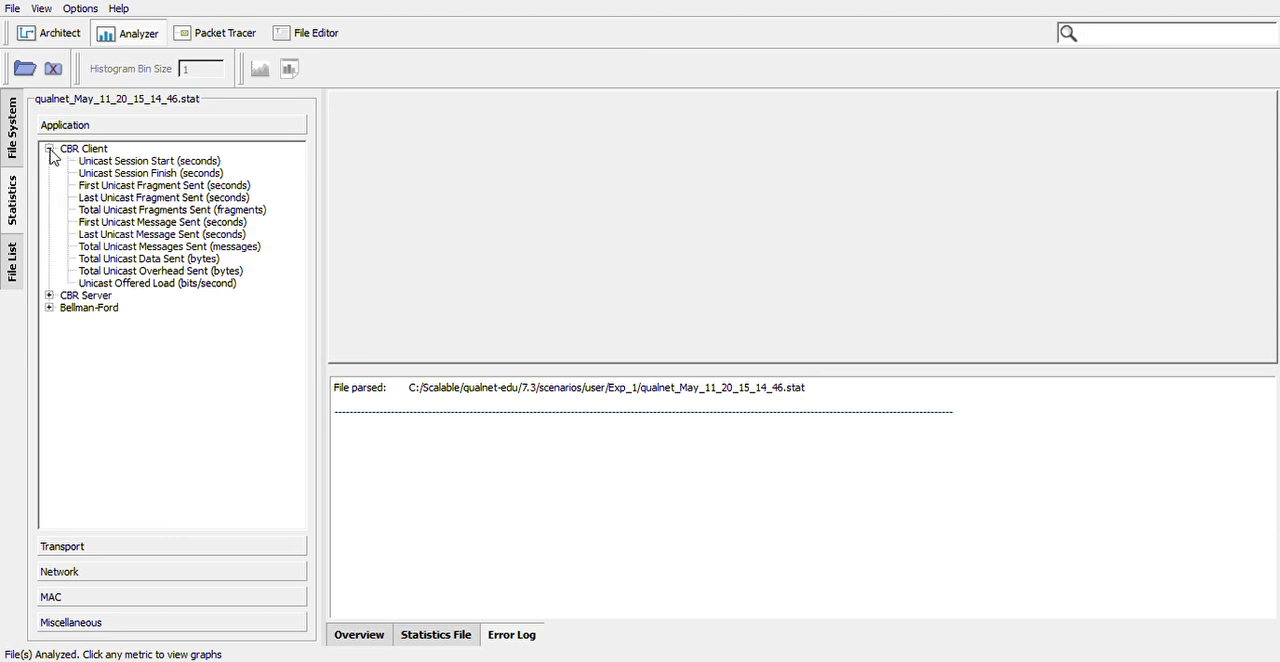
left_click(130, 212)
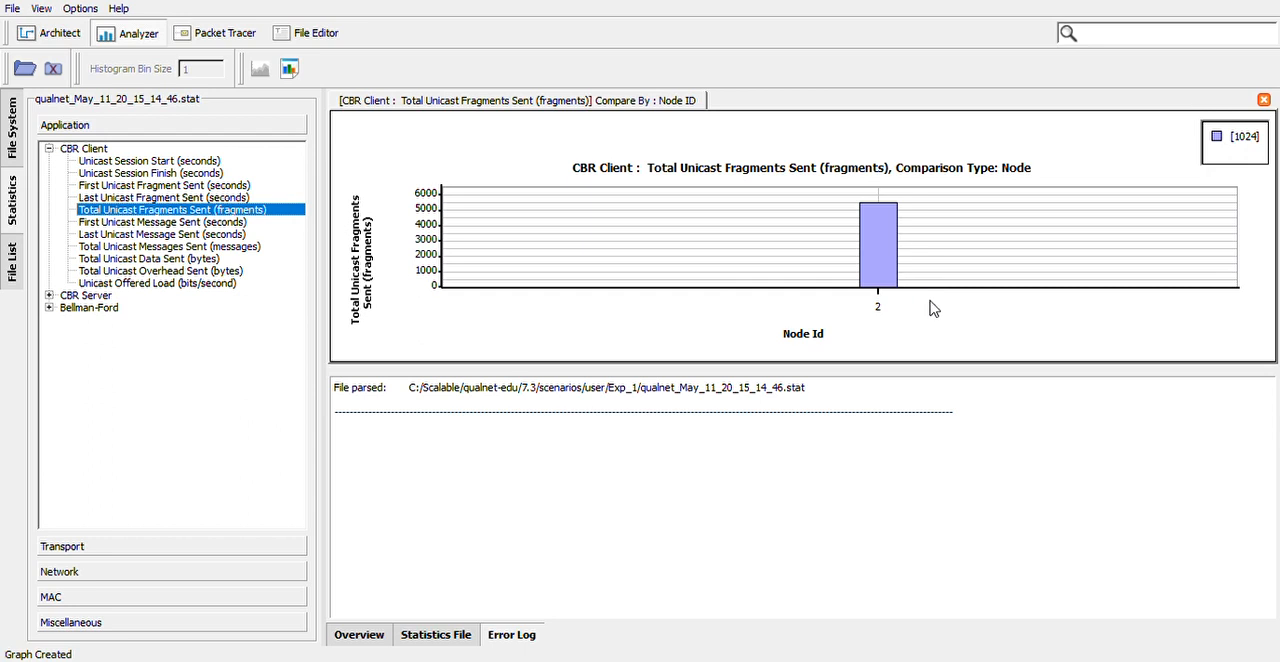
left_click(49, 296)
left_click(164, 358)
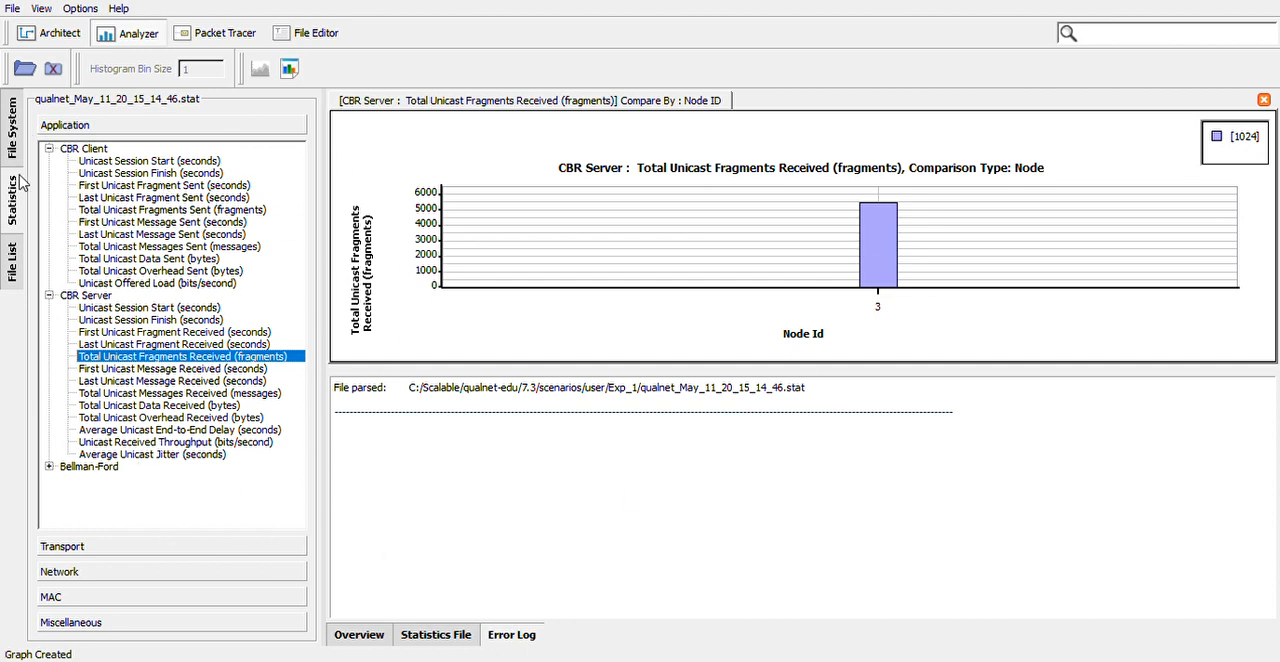
Return to the Architect's design mode and delete the whole star topology from the canvas
left_click(58, 36)
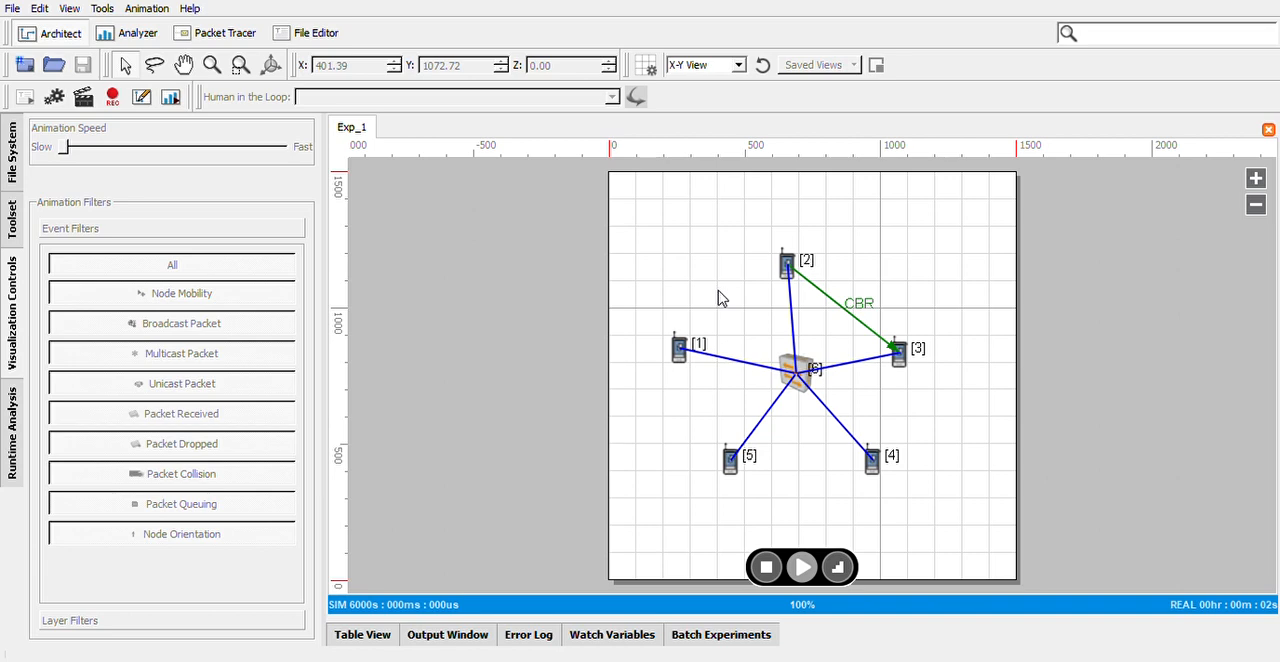
left_click(141, 98)
left_click_drag(636, 199, 971, 561)
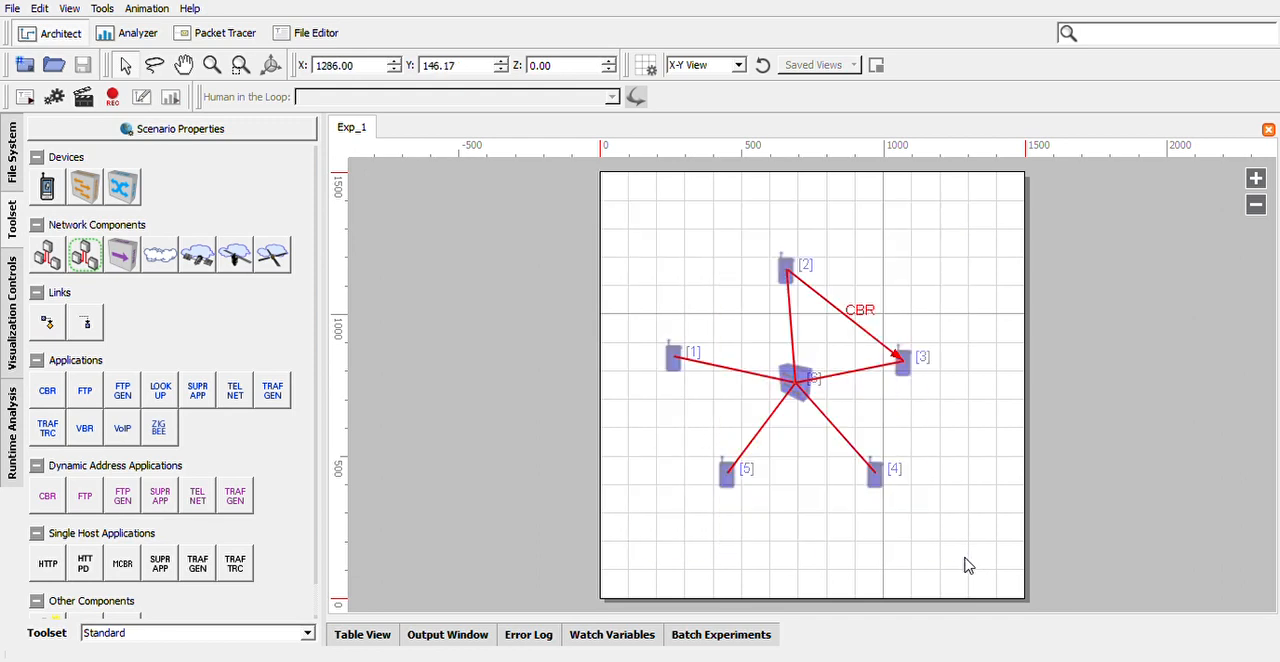
key("Delete")
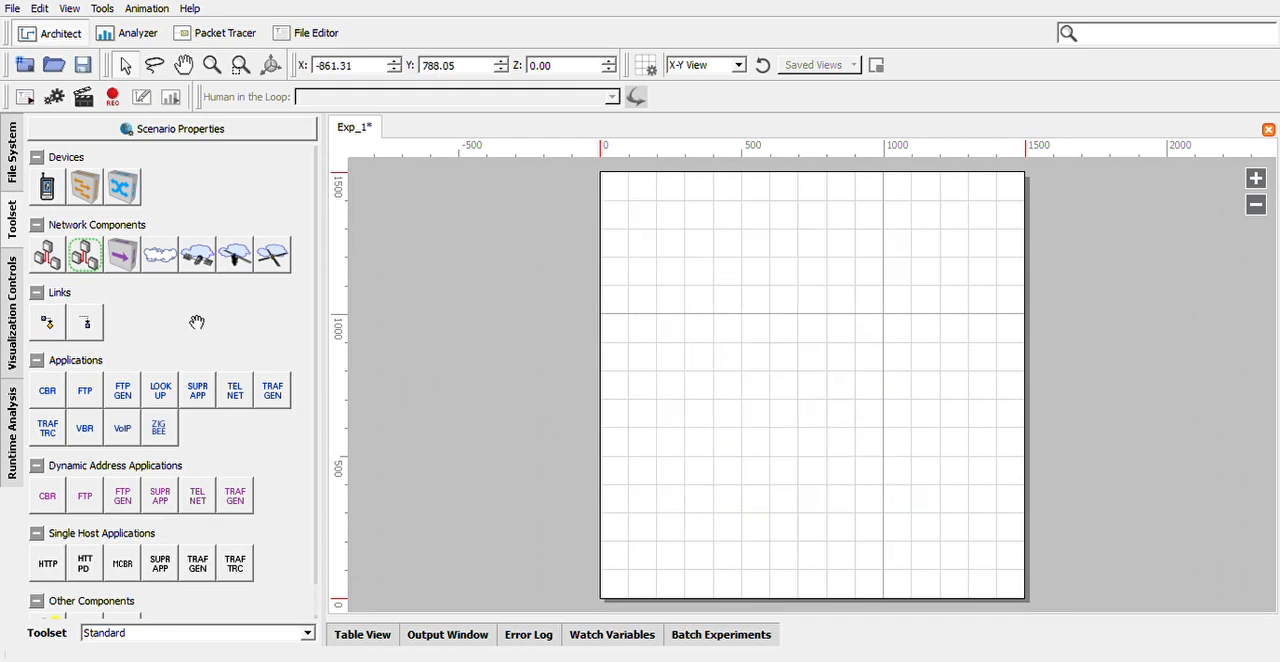
Place six default devices on the empty canvas: two near the upper edge, two in the lower-right area and two in the lower-left
left_click(47, 188)
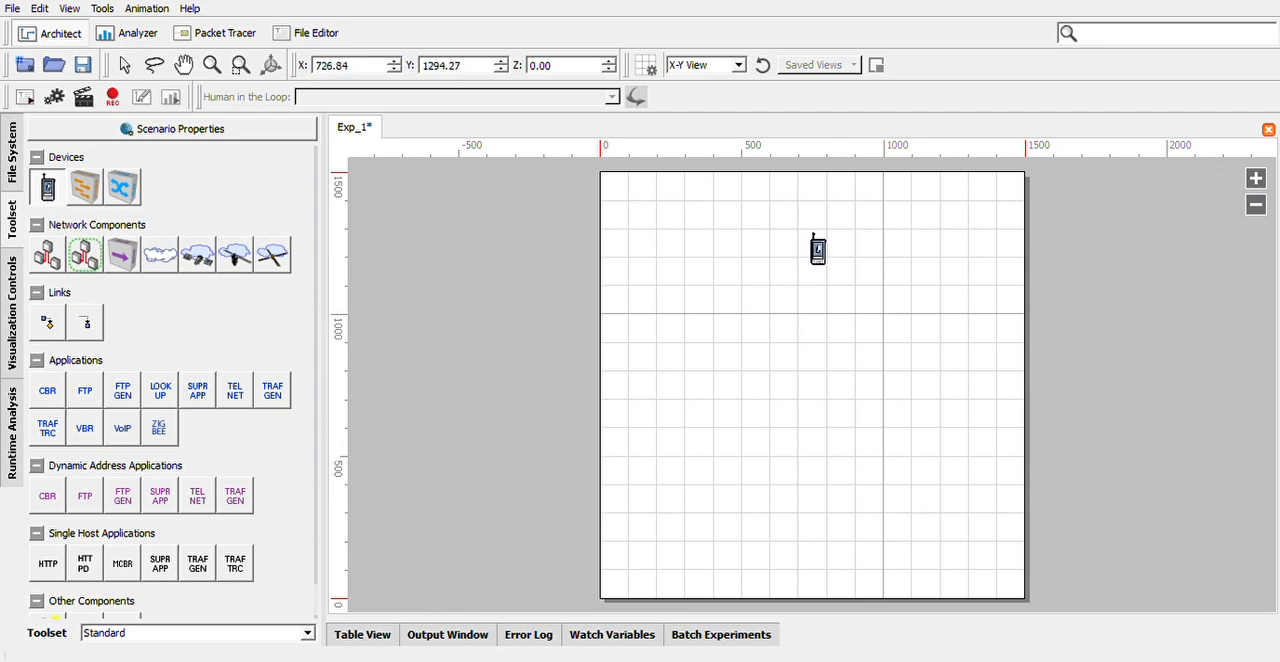
left_click(733, 230)
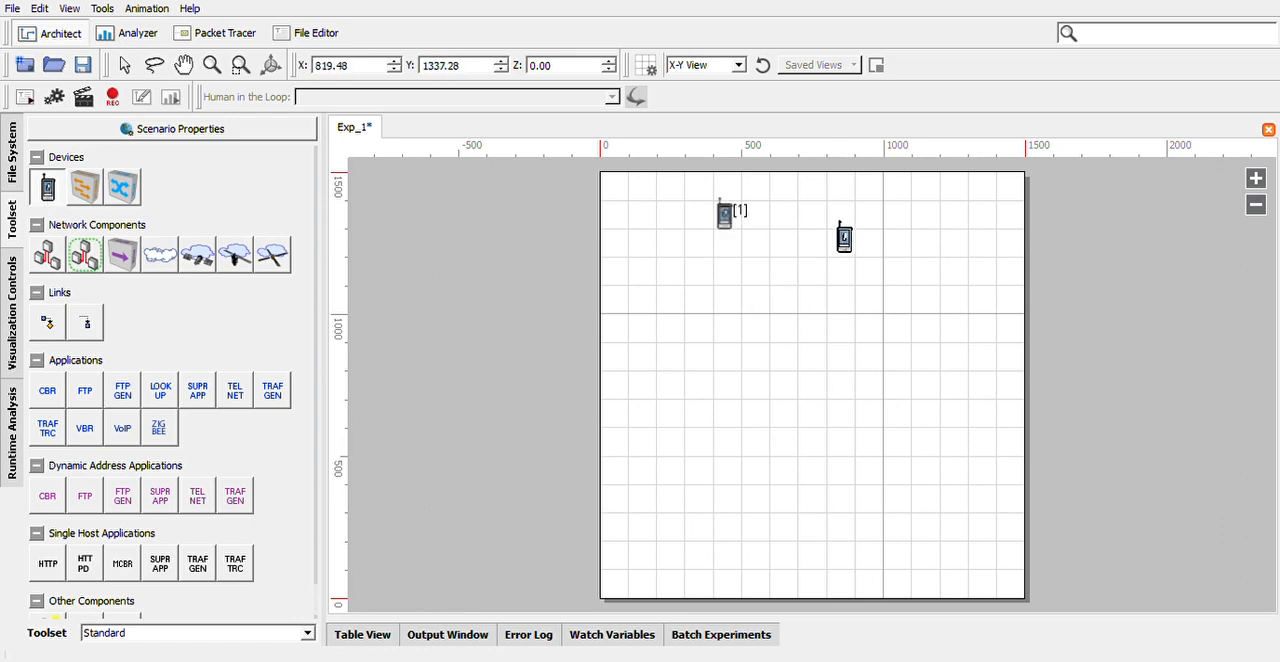
left_click(847, 237)
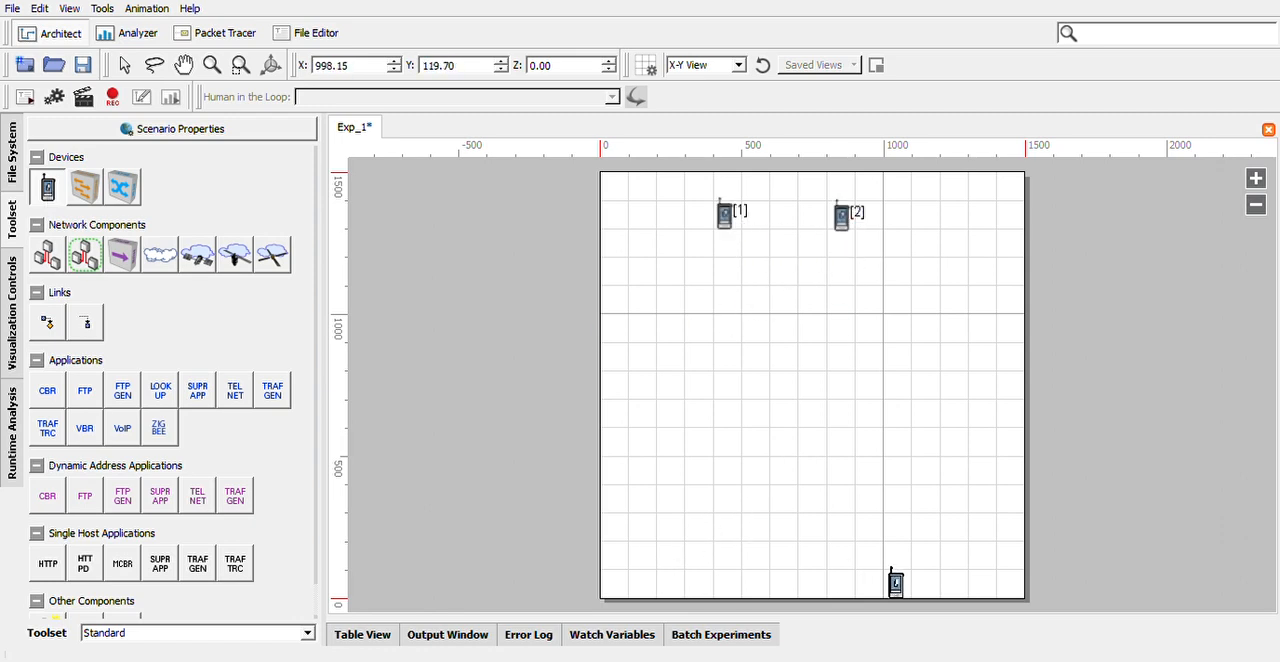
left_click(908, 558)
left_click(989, 554)
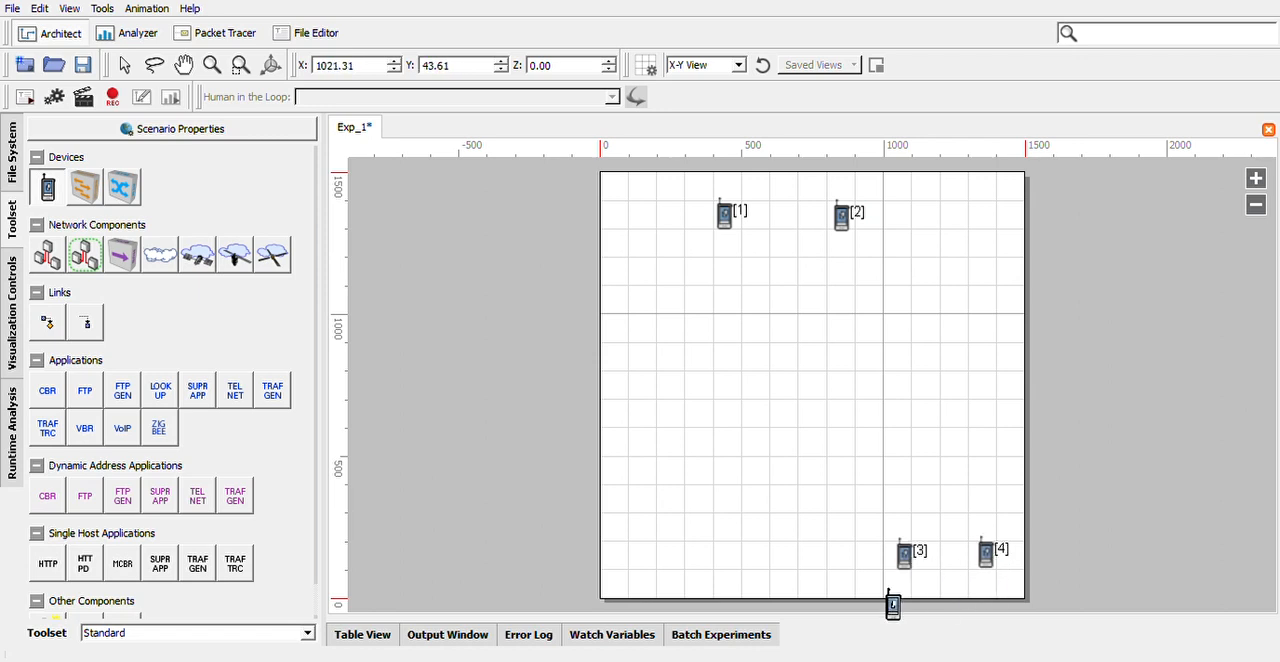
left_click(705, 559)
left_click(639, 559)
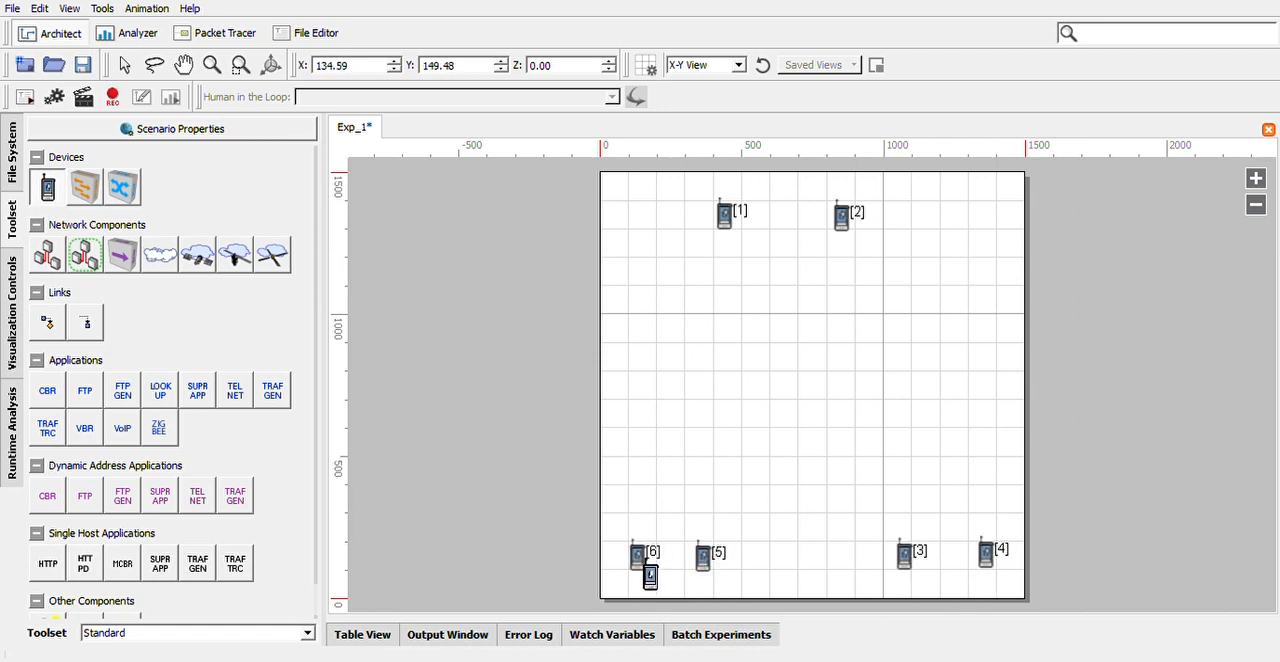
Place three hubs on the canvas: one below the upper device pair and one above each of the two lower device pairs
left_click(124, 258)
left_click(793, 275)
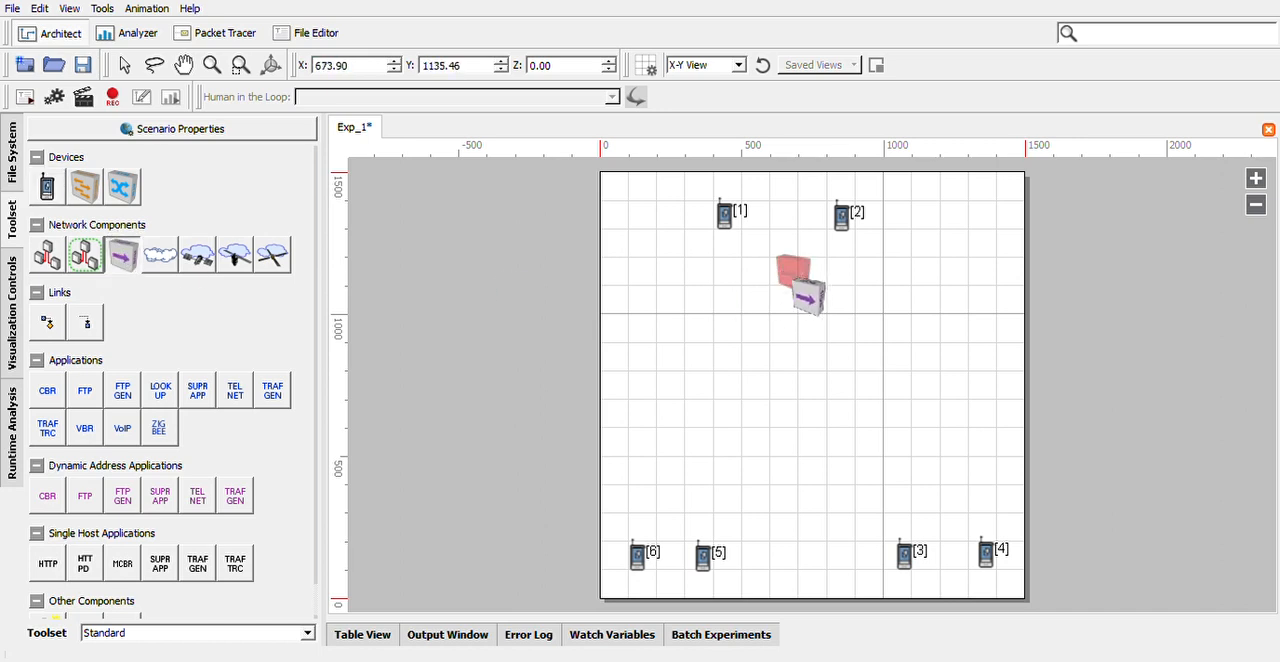
left_click(941, 492)
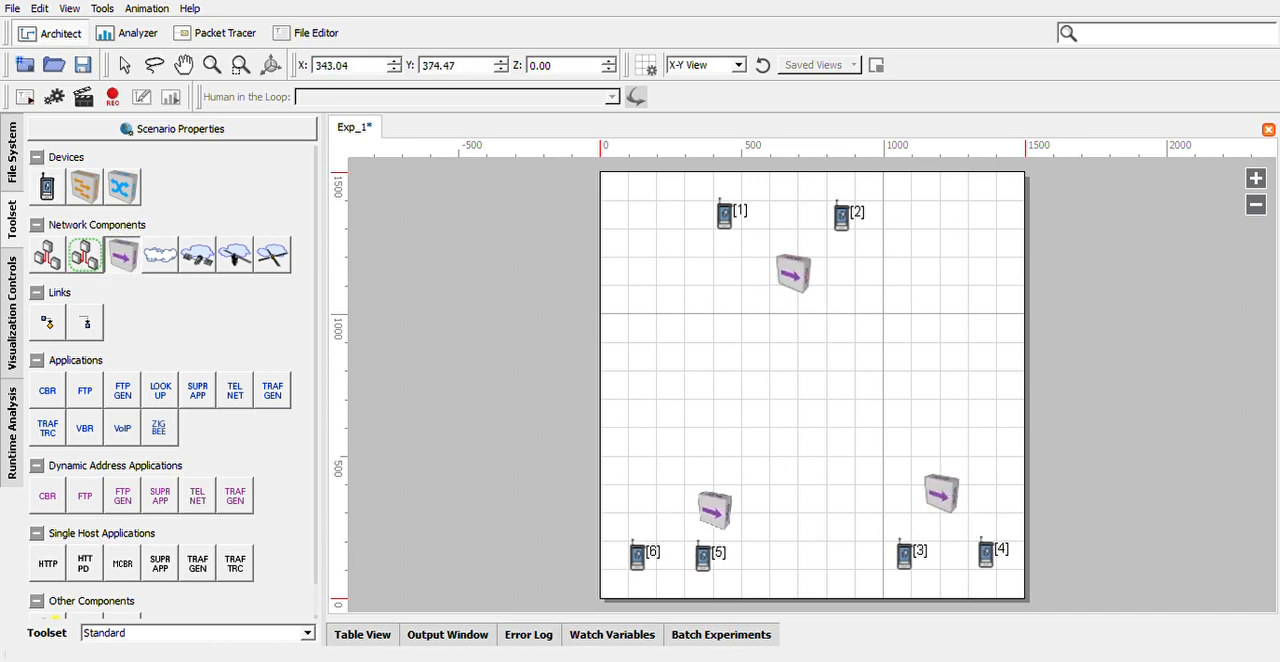
left_click(671, 478)
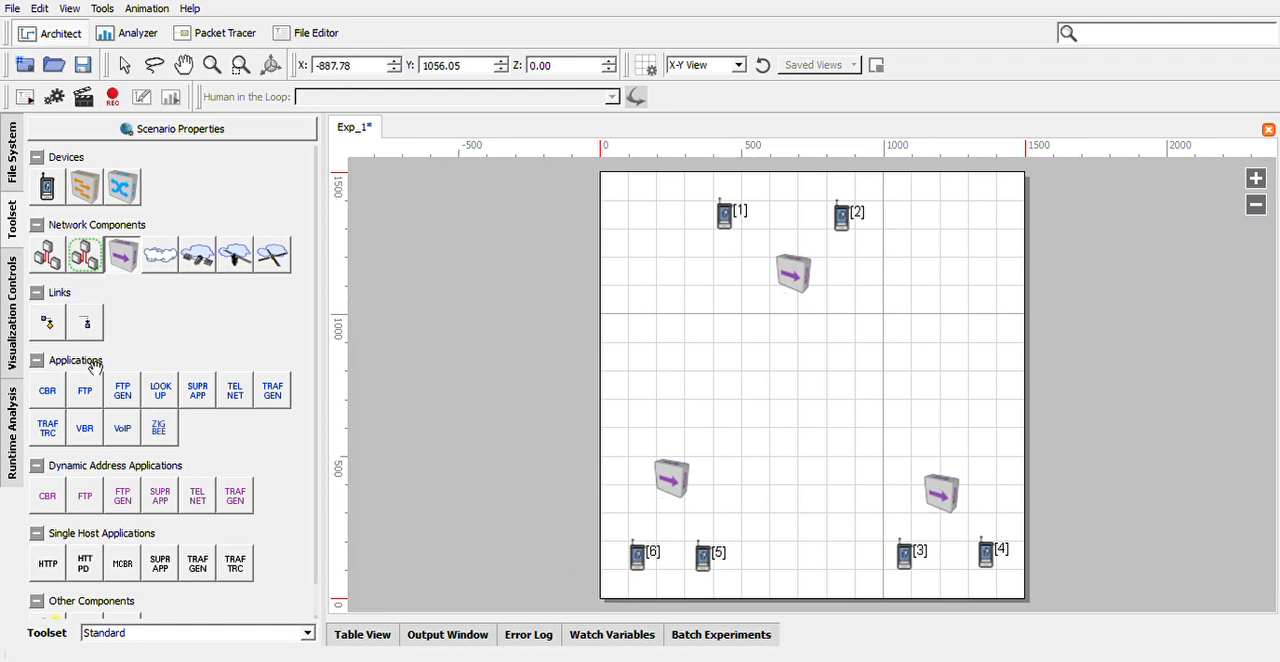
Link devices 1 and 2 to the upper hub, 3 and 4 to the lower-right hub, and 5 and 6 to the lower-left hub
left_click(47, 322)
left_click_drag(724, 214, 793, 272)
left_click_drag(842, 215, 795, 270)
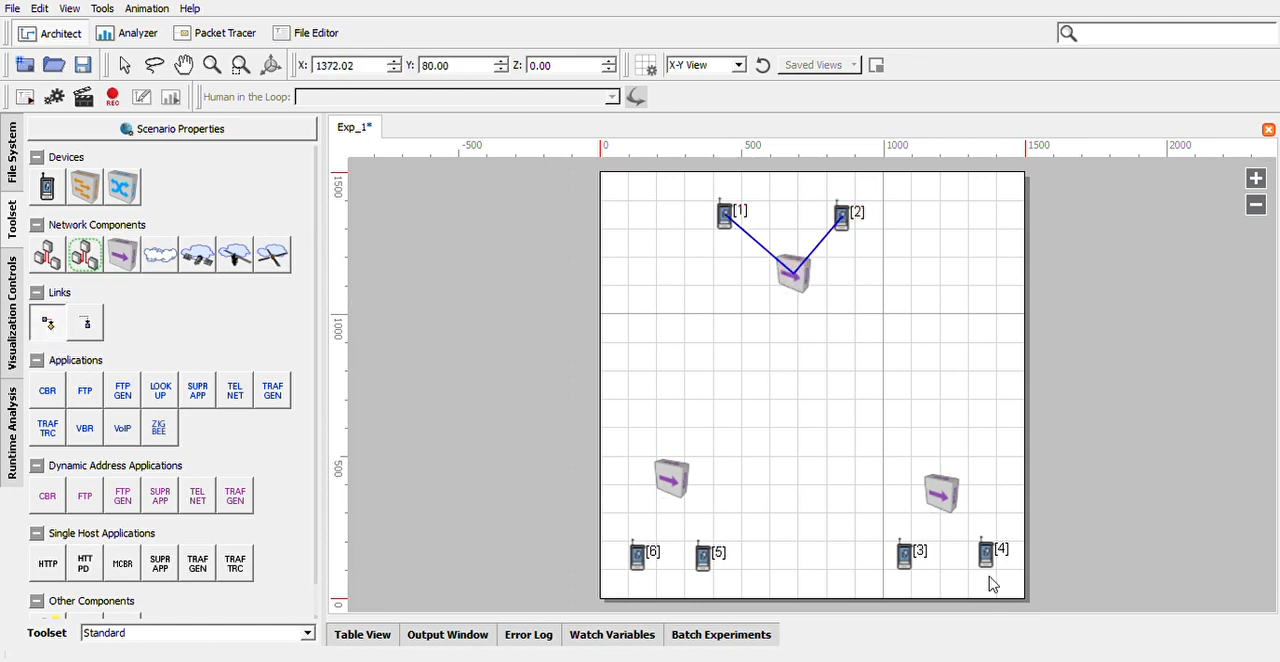
left_click_drag(916, 570, 942, 492)
left_click_drag(988, 552, 933, 521)
left_click_drag(643, 557, 671, 480)
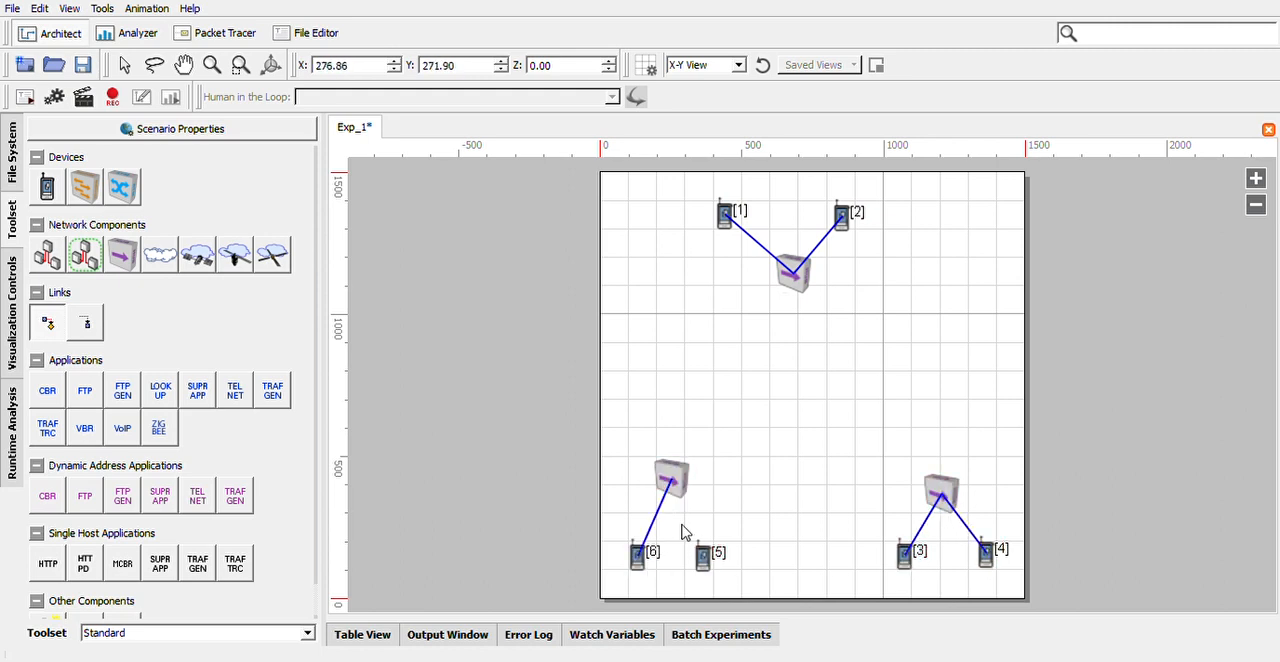
left_click_drag(707, 551, 671, 480)
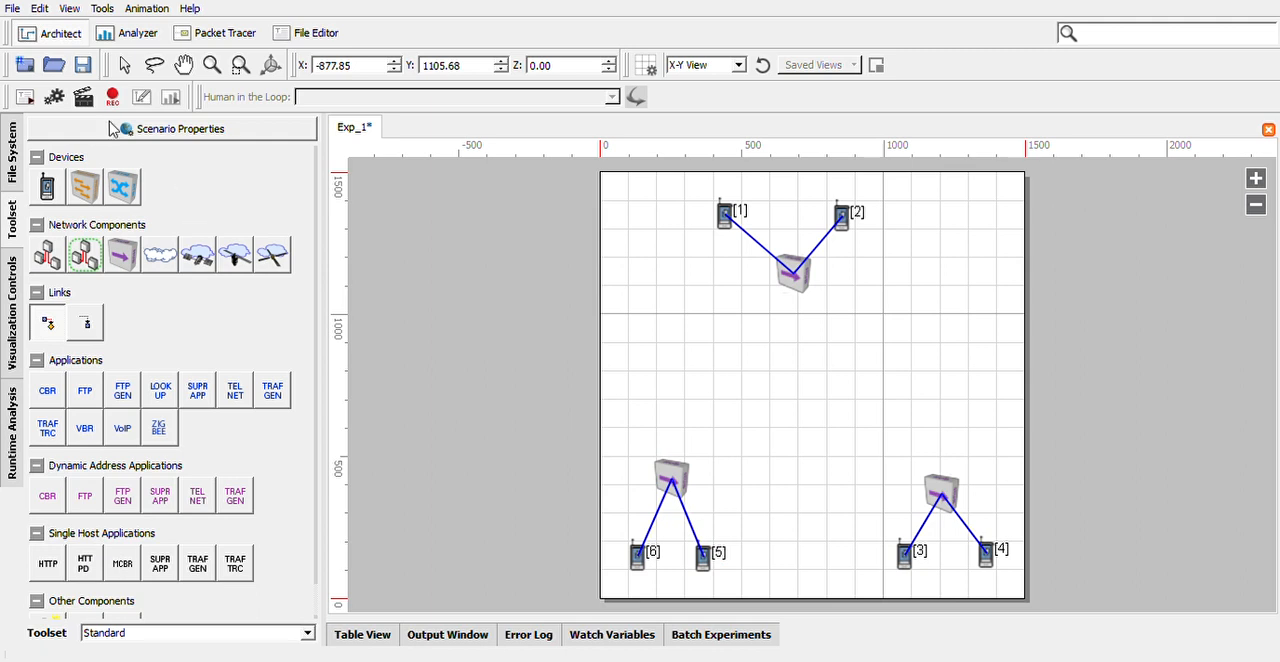
left_click(143, 95)
left_click_drag(684, 188, 922, 335)
left_click_drag(854, 412, 1033, 638)
left_click_drag(611, 449, 757, 622)
left_click(750, 480)
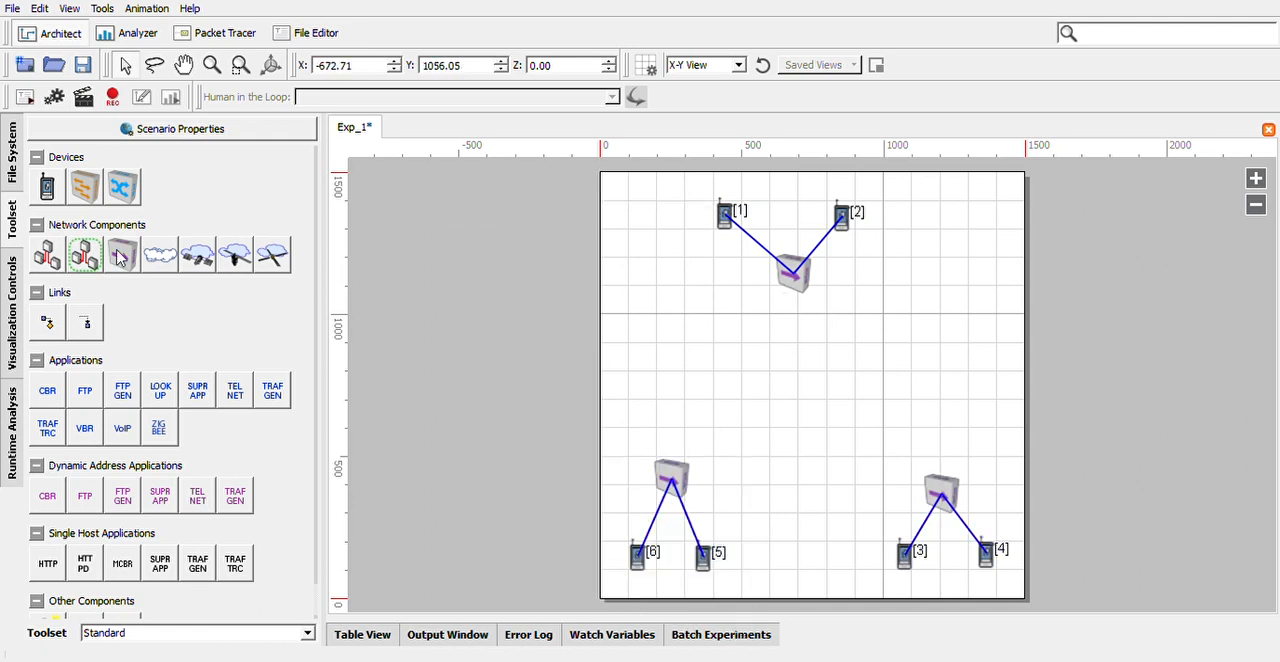
Place a switch in the middle of the three hub groups and link it to each hub
left_click(85, 187)
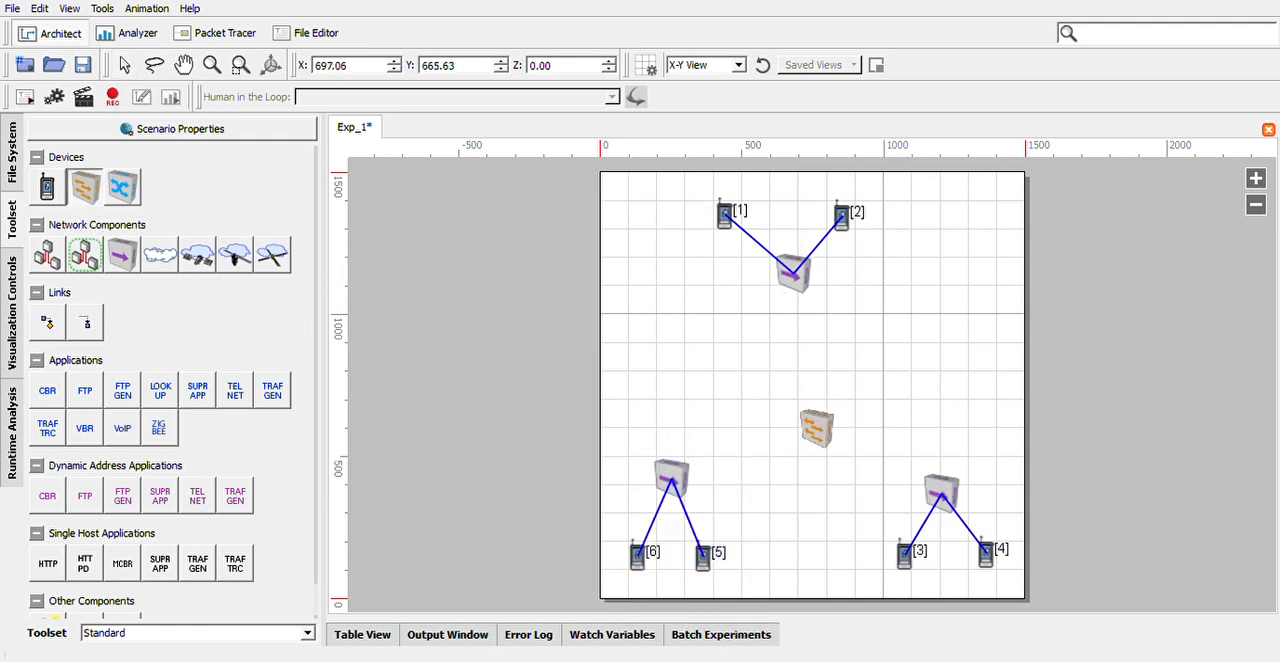
left_click(805, 400)
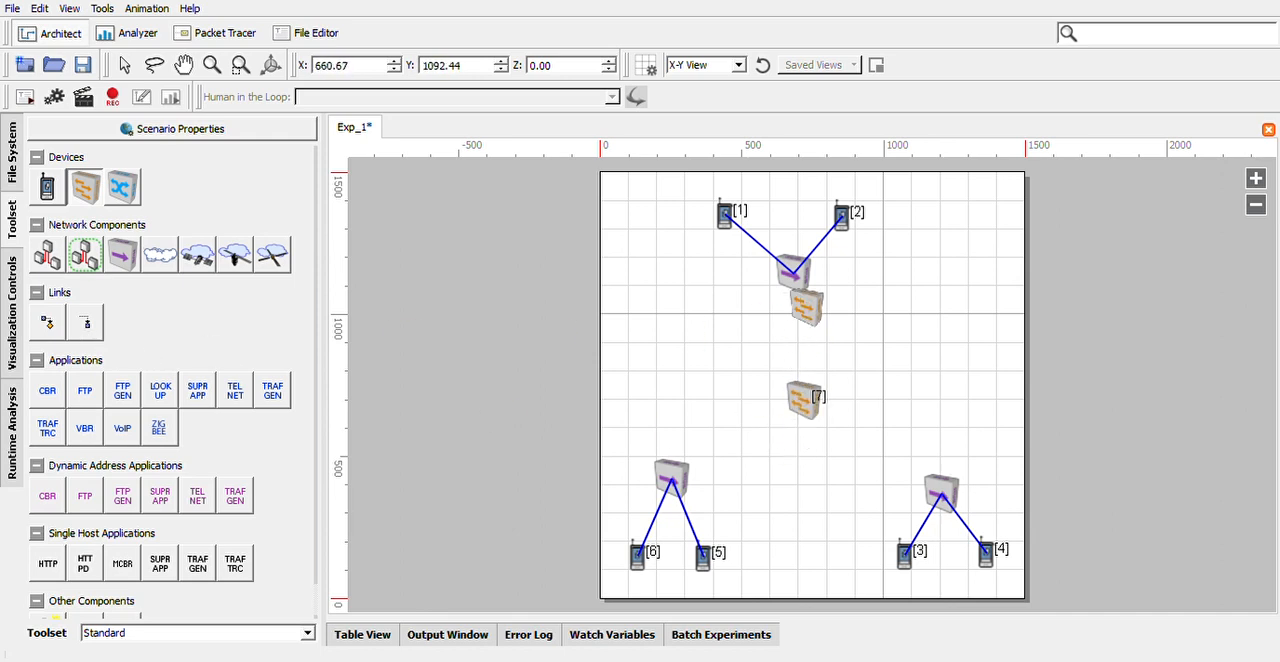
left_click(47, 324)
mouse_move(795, 285)
left_mouse_down()
mouse_move(800, 410)
mouse_move(678, 485)
left_mouse_up()
mouse_move(808, 402)
left_mouse_down()
mouse_move(914, 494)
mouse_move(938, 495)
left_mouse_up()
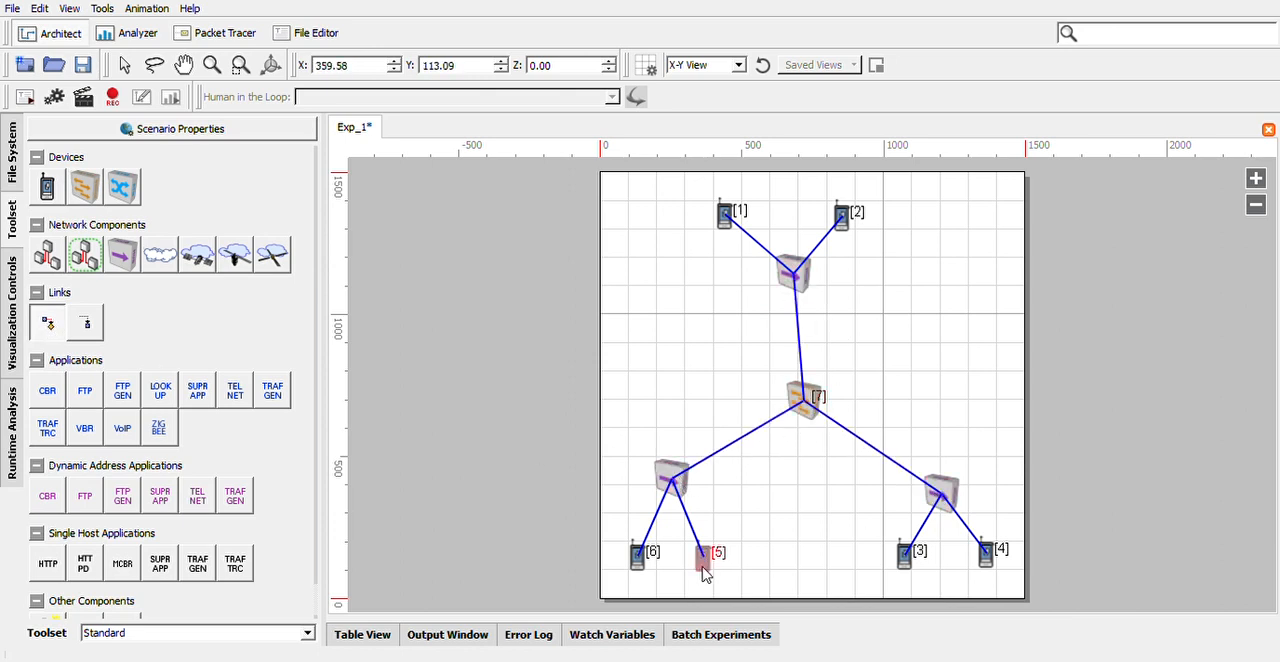
Add a CBR application from device 5 to device 3 and open its properties
left_click(50, 393)
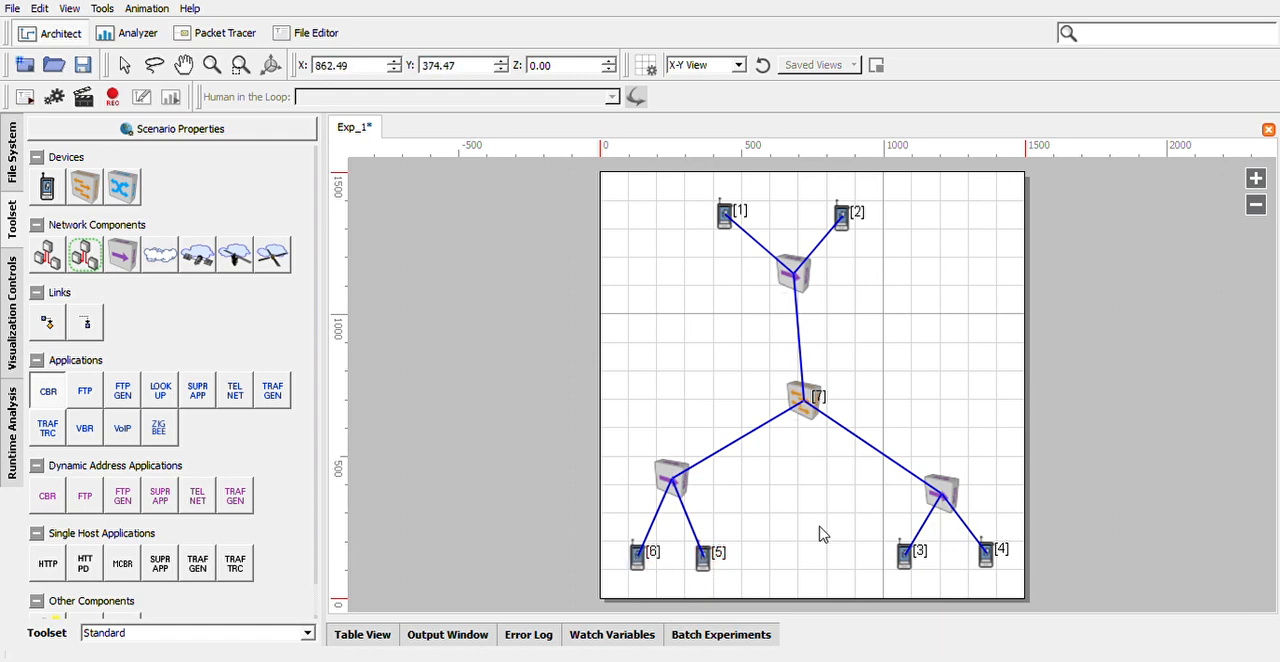
left_click_drag(711, 572, 903, 561)
left_click(818, 556)
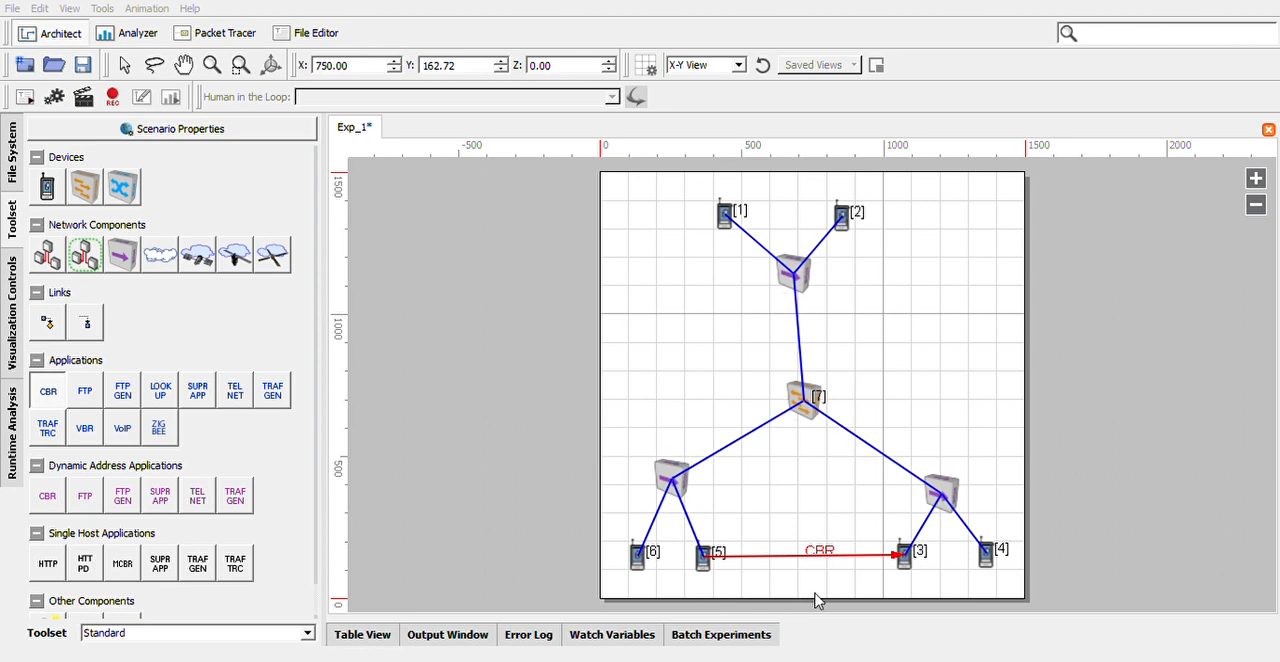
left_click(724, 314)
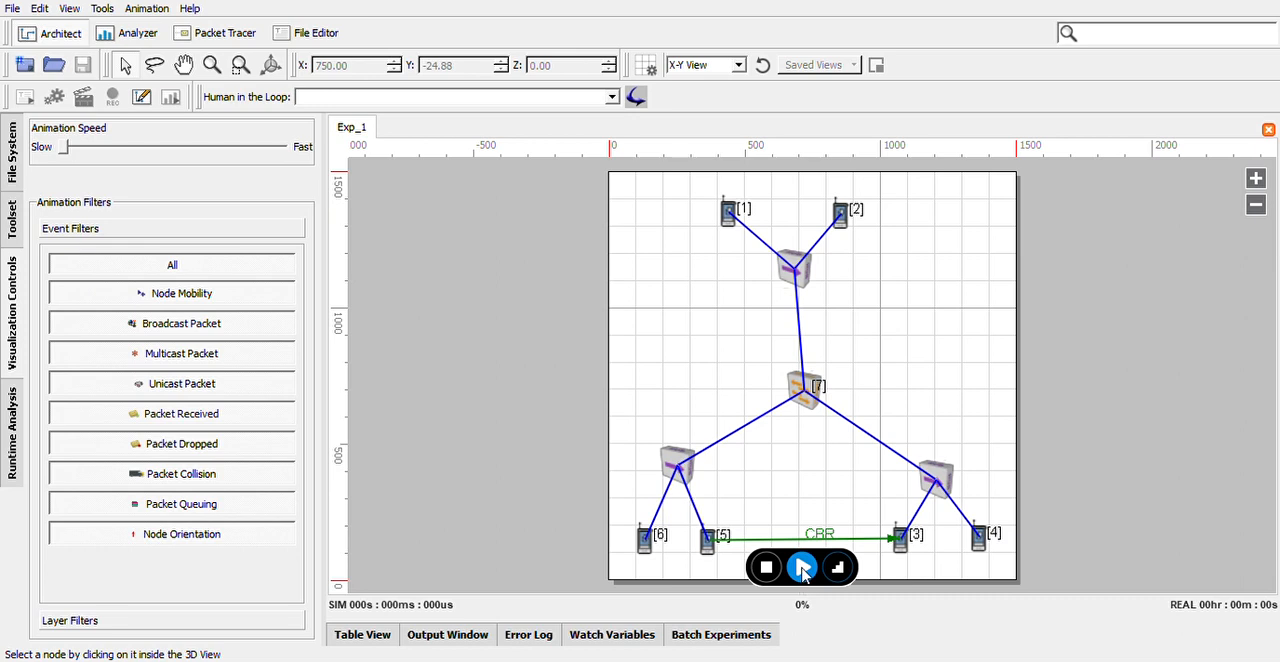
Play the simulation to completion and open its statistics in Analyzer
left_click(803, 568)
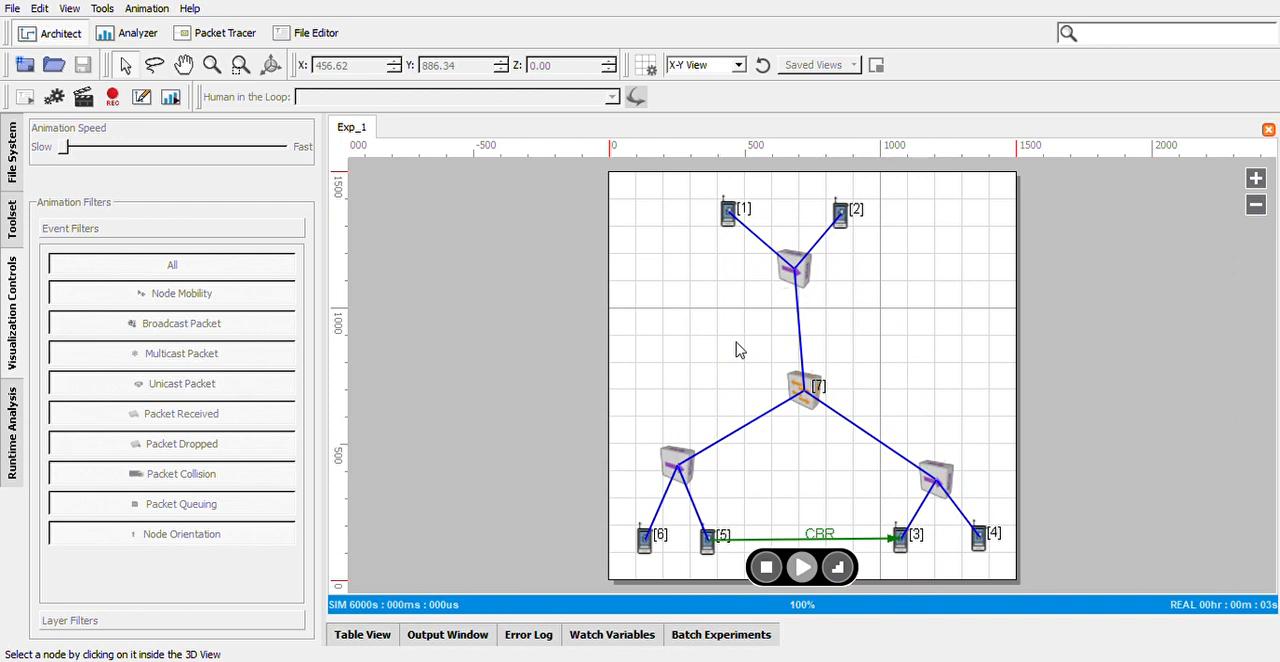
left_click(171, 96)
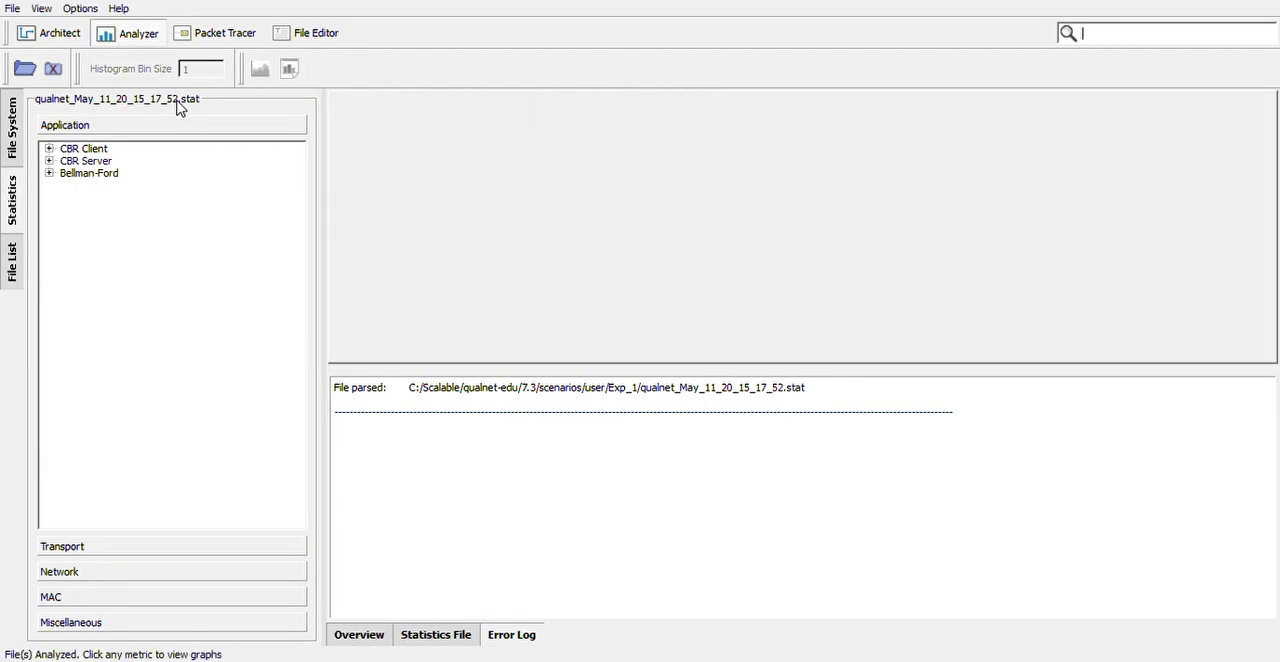
Graph the CBR Client metrics one after another to examine the sent unicast fragments, messages and data, ending on First Unicast Fragment Sent
left_click(49, 148)
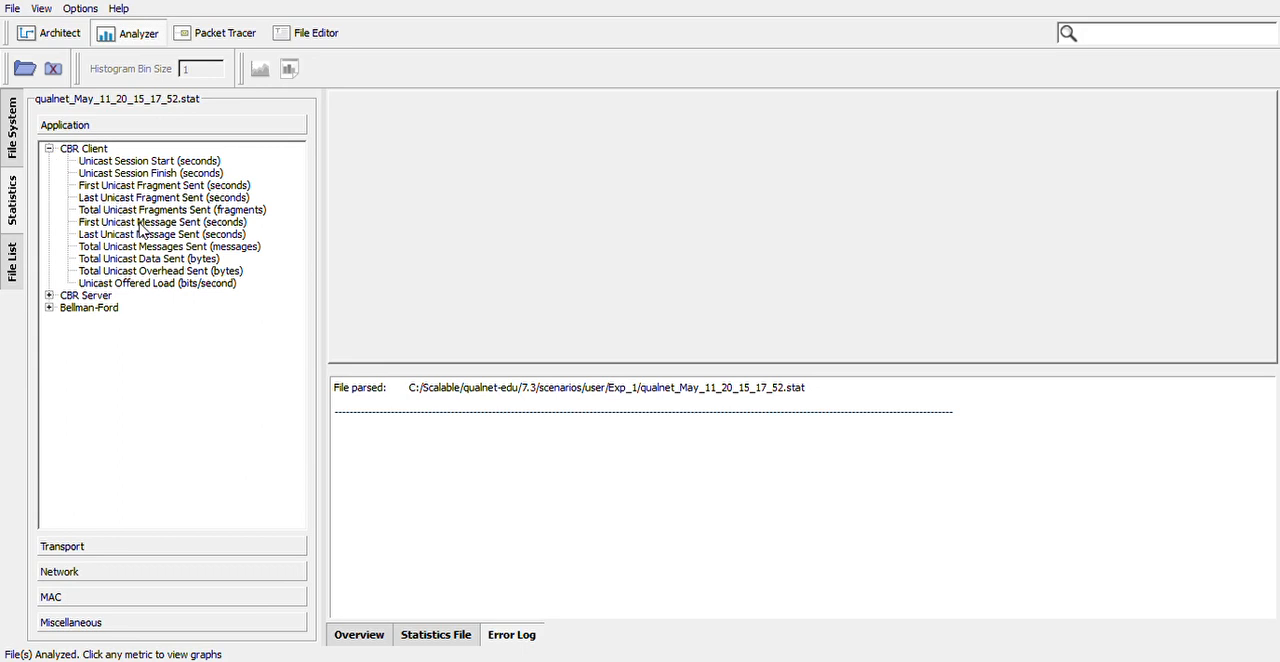
left_click(140, 222)
left_click(140, 258)
left_click(143, 197)
left_click(143, 186)
left_click(144, 210)
left_click(142, 234)
left_click(142, 258)
left_click(140, 222)
left_click(142, 197)
left_click(138, 186)
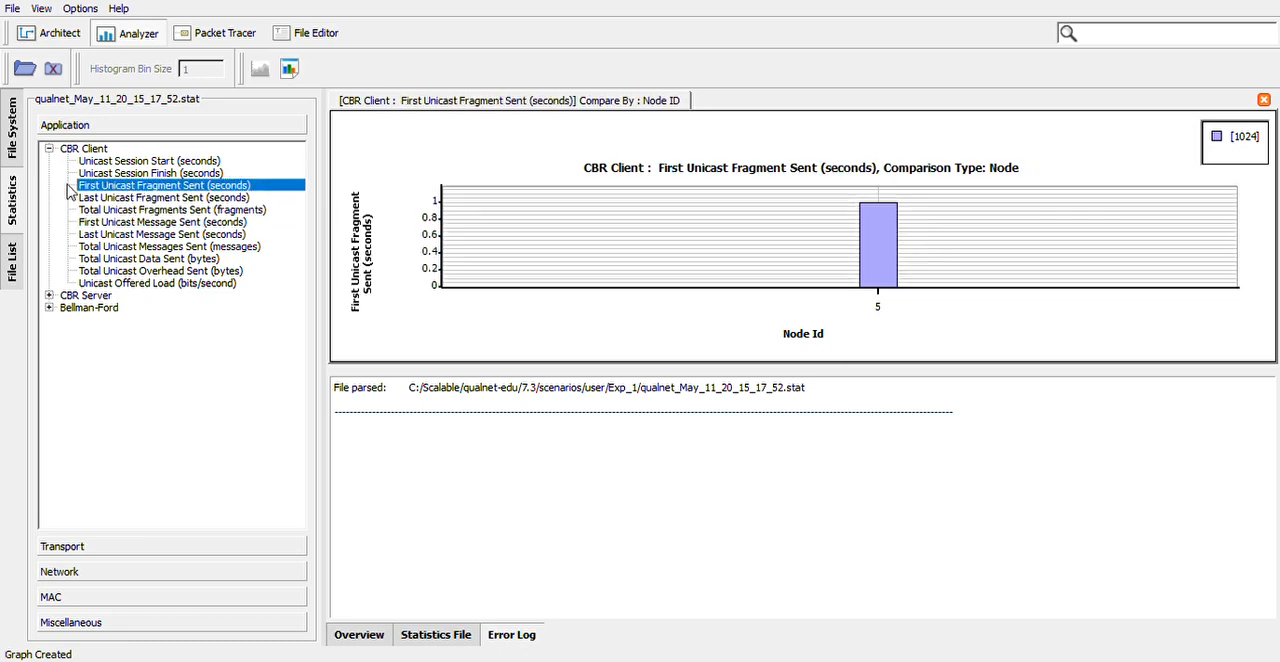
Graph the CBR Server metrics to examine received fragments, messages, data and overhead, ending on Total Unicast Data Received
left_click(48, 296)
left_click(135, 356)
left_click(135, 381)
left_click(135, 417)
left_click(135, 369)
left_click(135, 344)
left_click(135, 381)
left_click(140, 405)
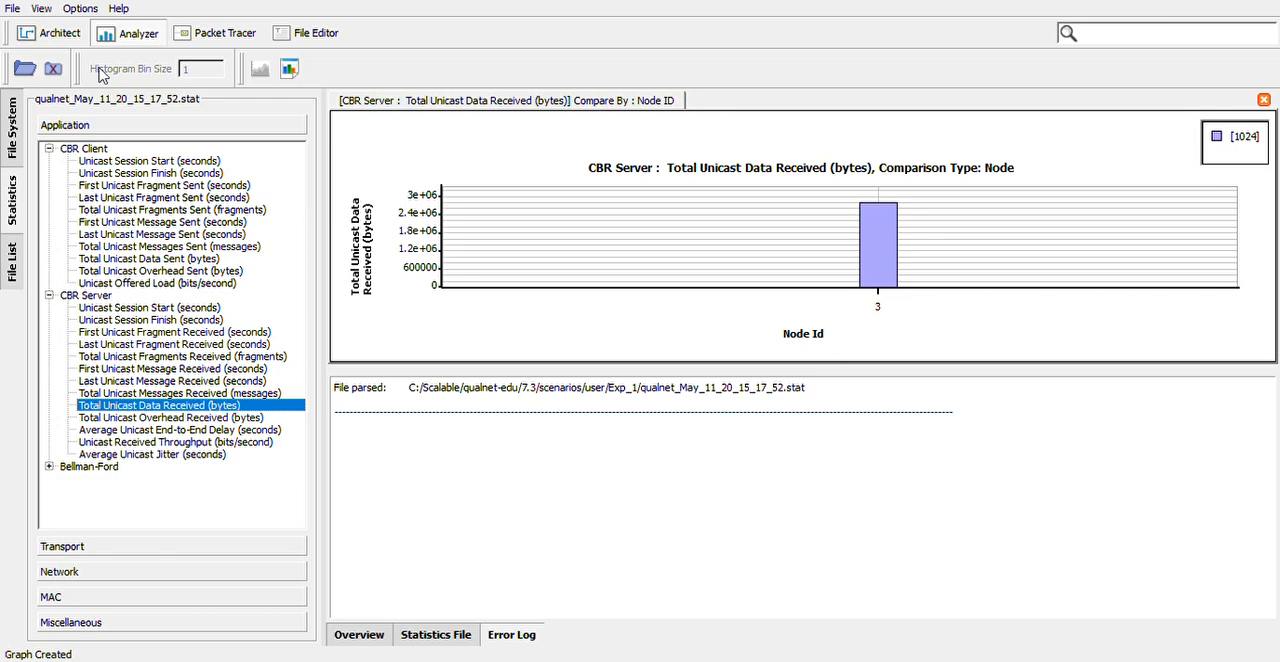
Return to Architect and create a new empty scenario
left_click(55, 37)
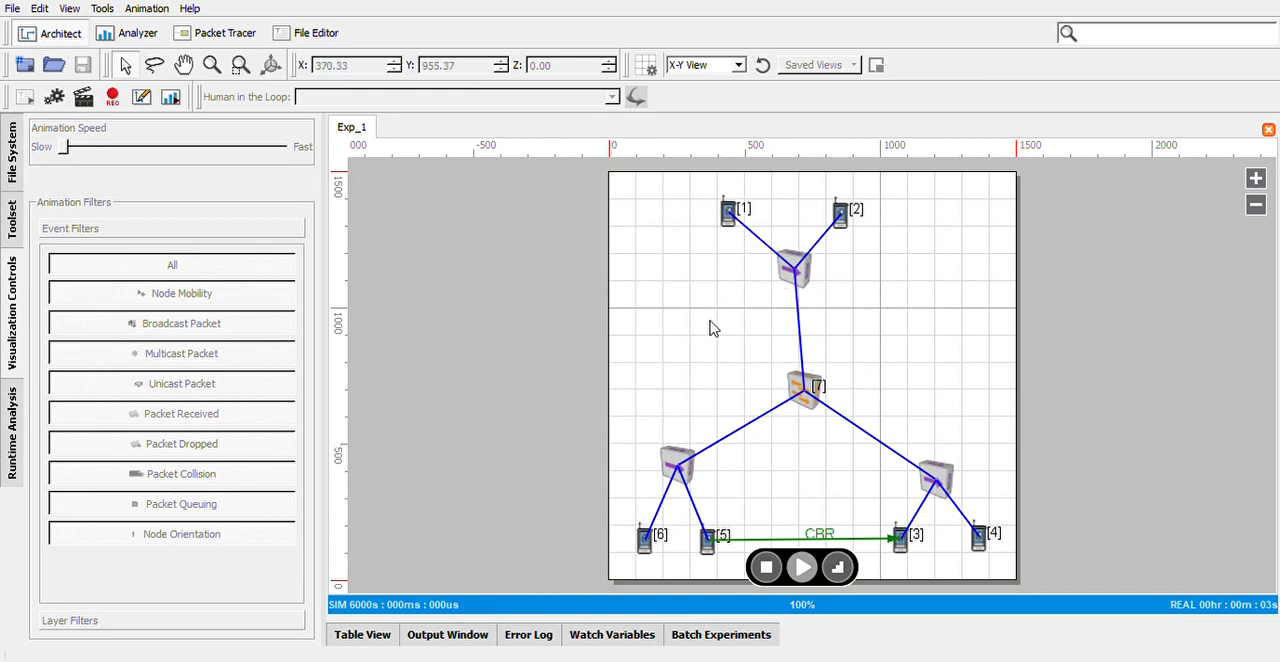
left_click(17, 35)
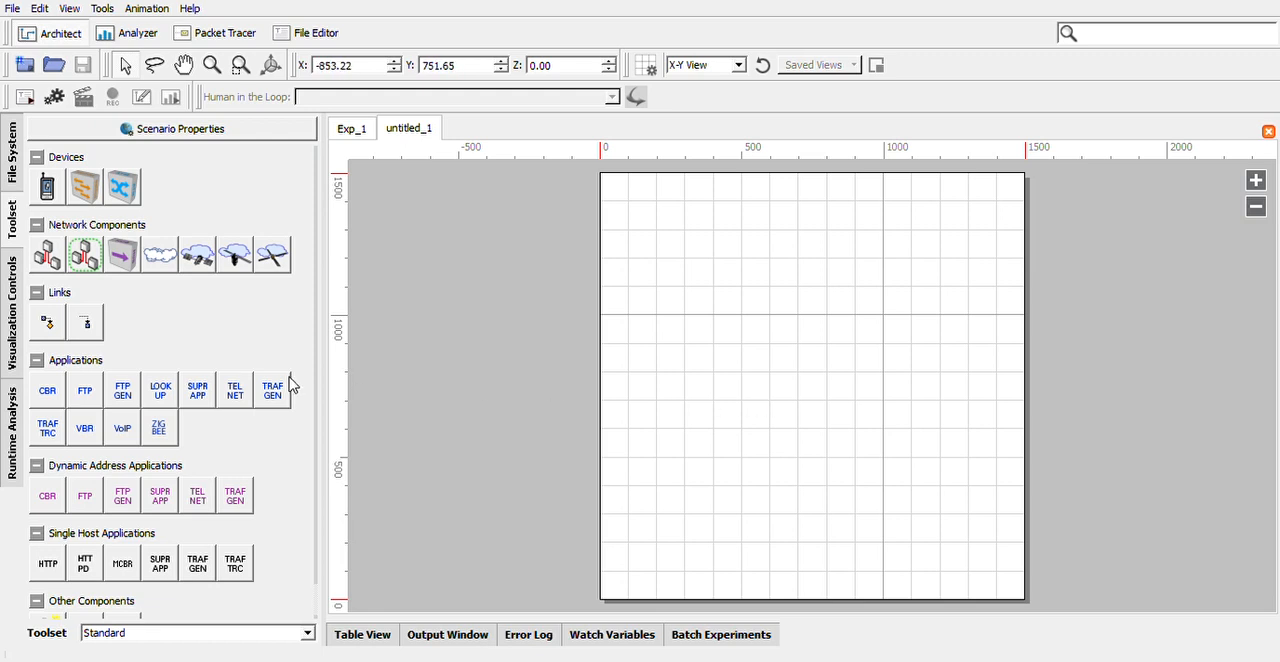
Place five default devices on the empty canvas in a pentagon, going clockwise from the upper middle
left_click(48, 190)
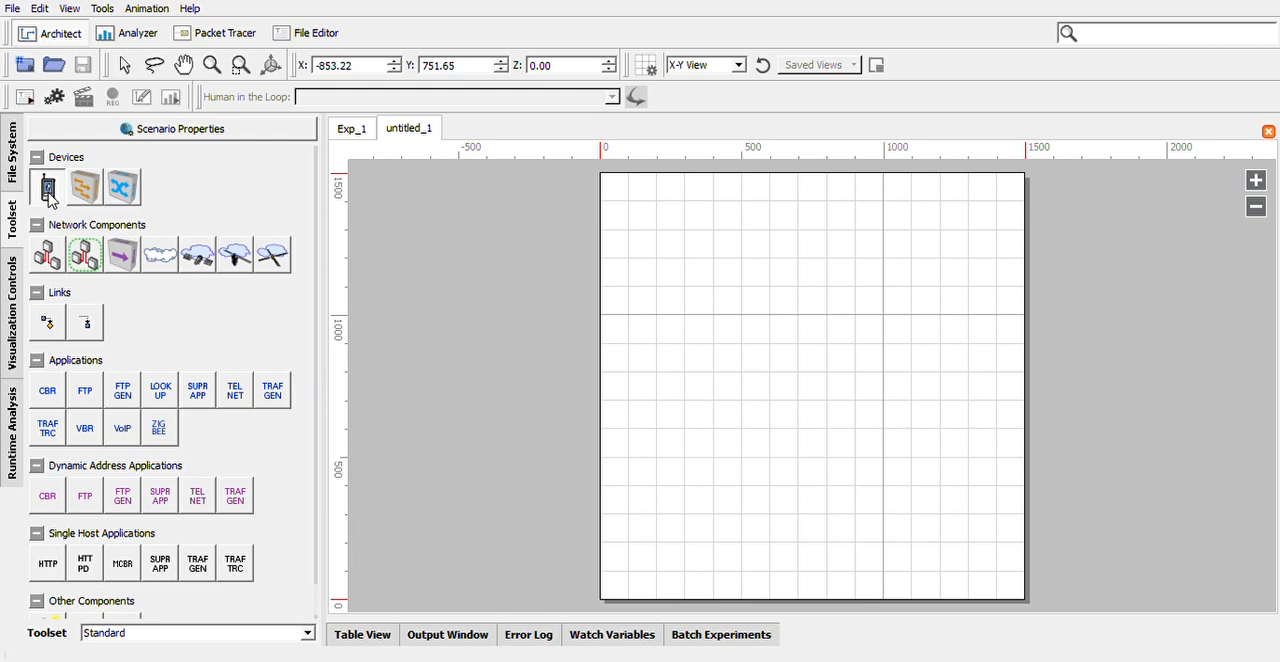
left_click(783, 246)
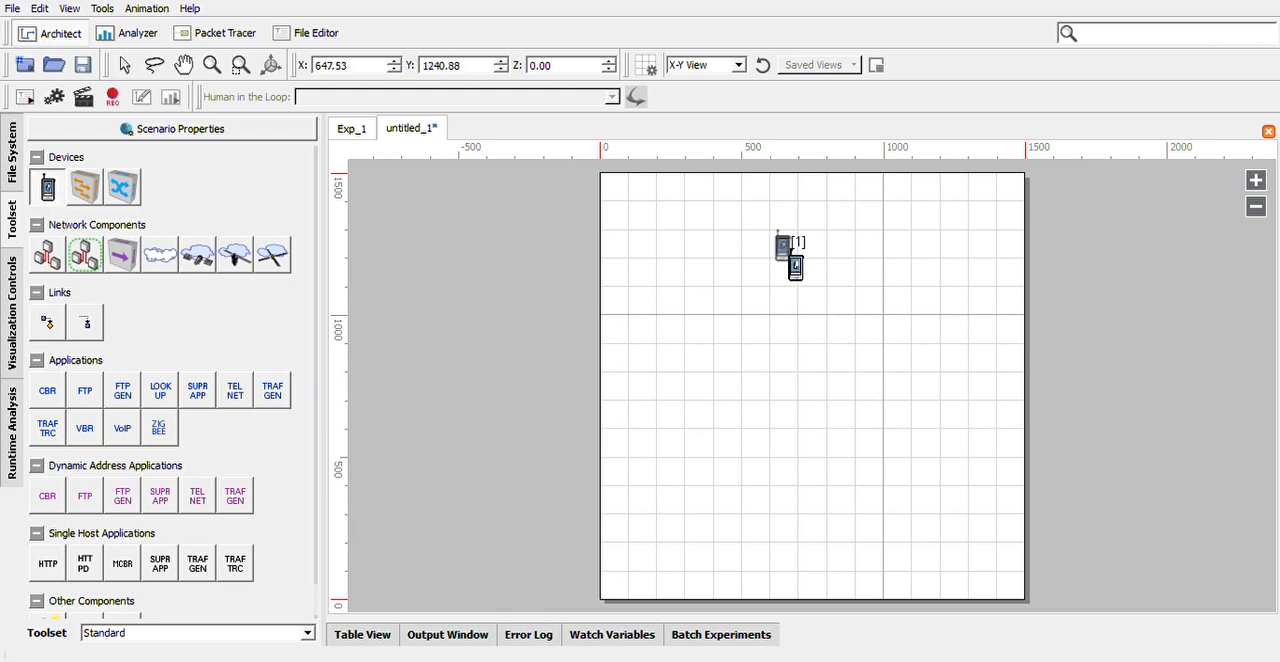
left_click(906, 347)
left_click(844, 469)
left_click(723, 470)
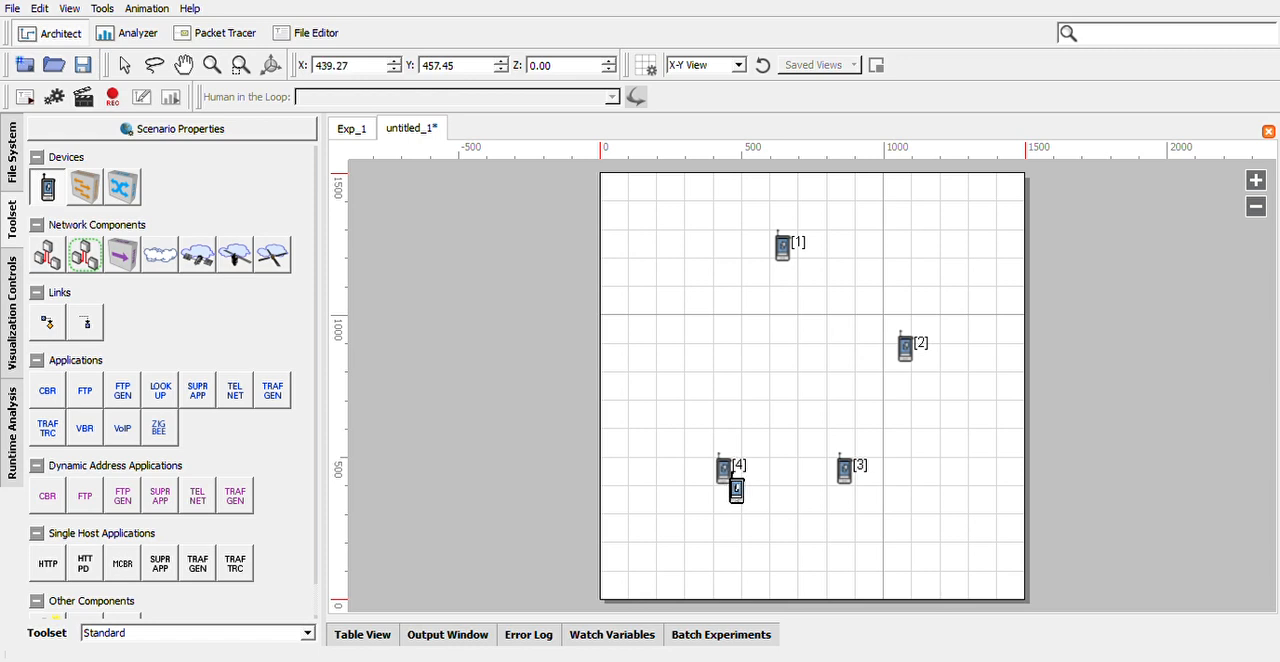
left_click(671, 355)
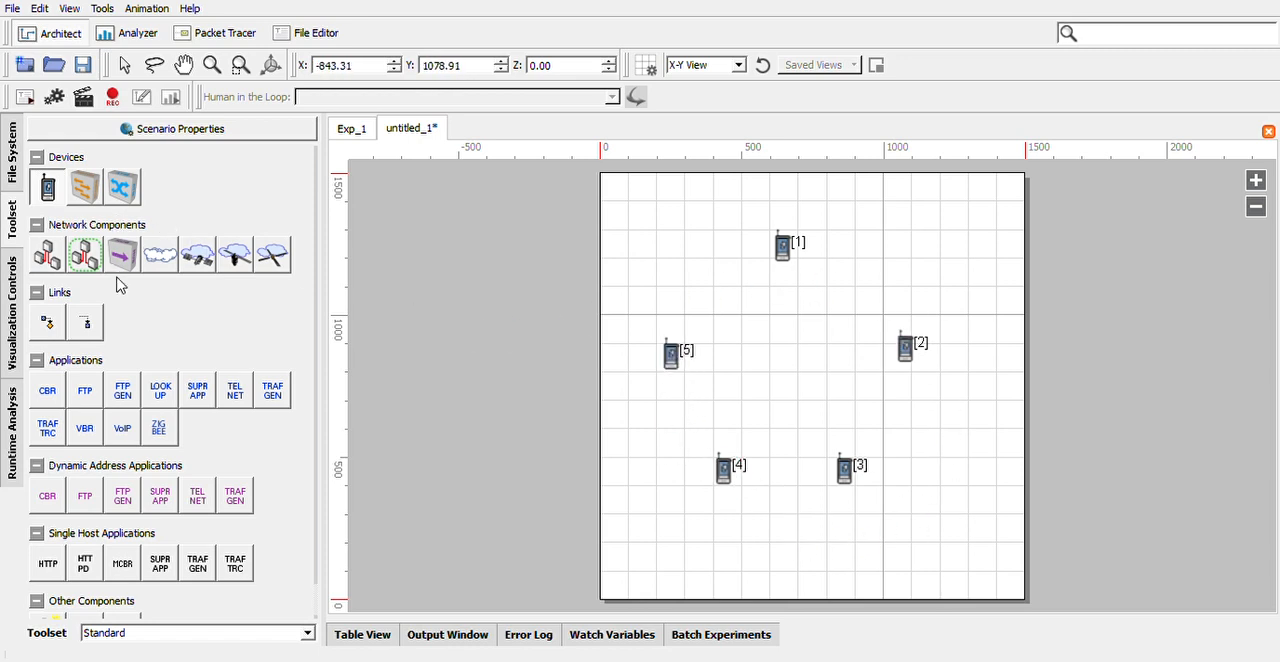
Link the five devices into a closed ring, from device 1 through 2, 3, 4 and 5 back to 1
left_click(50, 327)
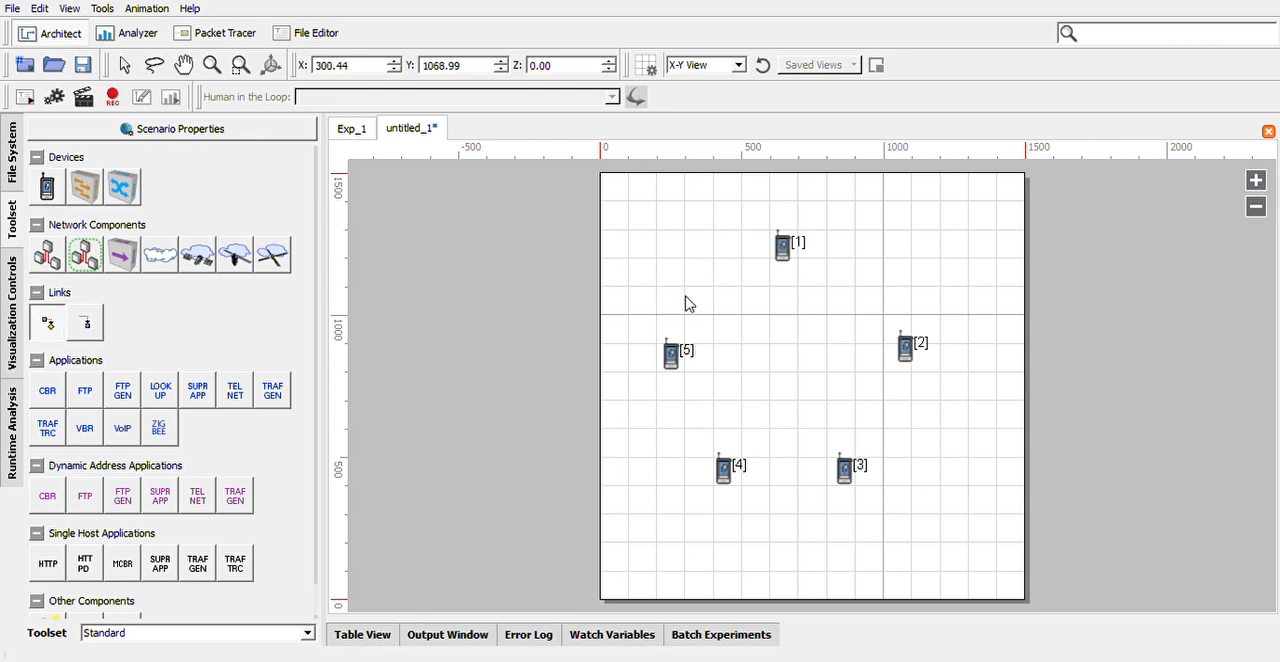
left_click_drag(784, 258, 909, 360)
left_click(846, 470)
left_click(725, 473)
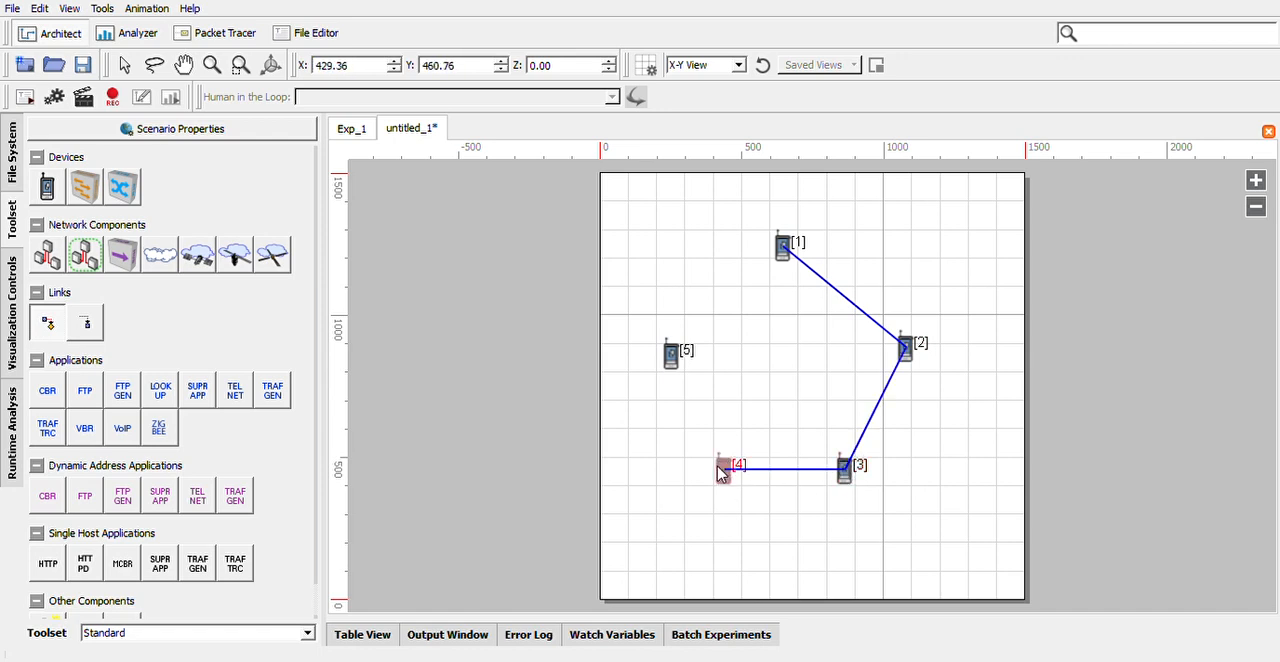
left_click(672, 356)
left_click(783, 250)
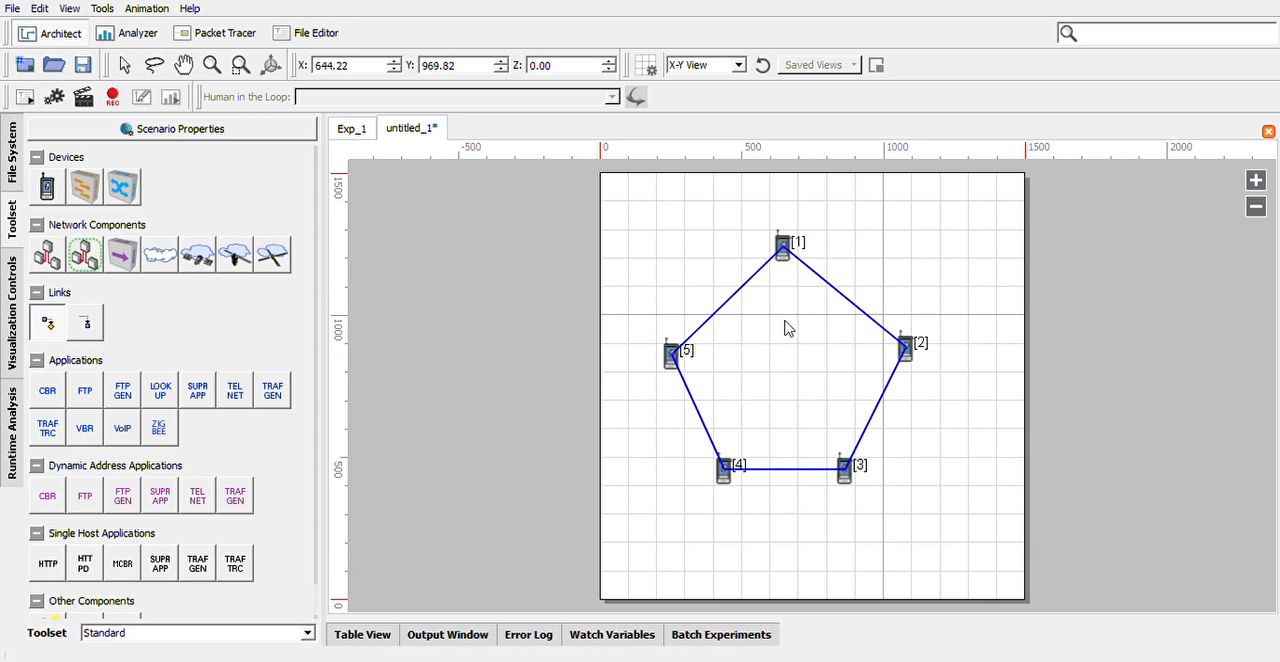
Add diagonal links across the ring between devices 1 and 3, 2 and 4, 5 and 2, and 1 and 4
left_click(785, 258)
left_click(845, 464)
left_click(904, 348)
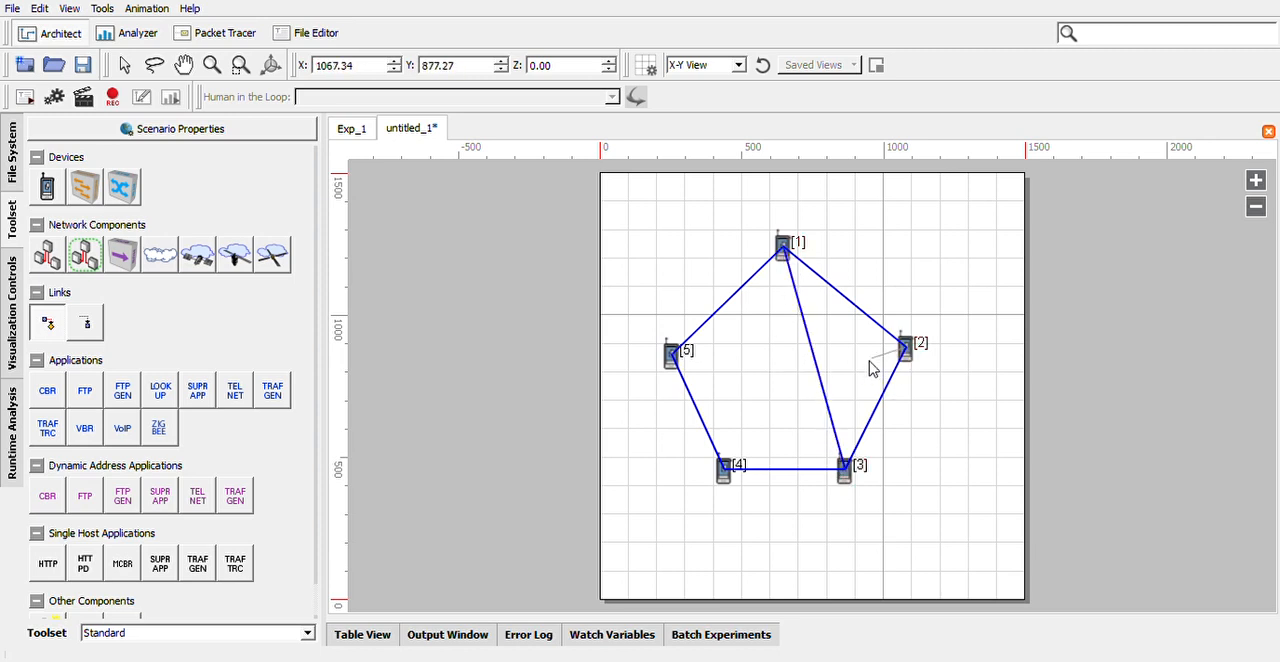
left_click(723, 470)
left_click(672, 354)
left_click(903, 349)
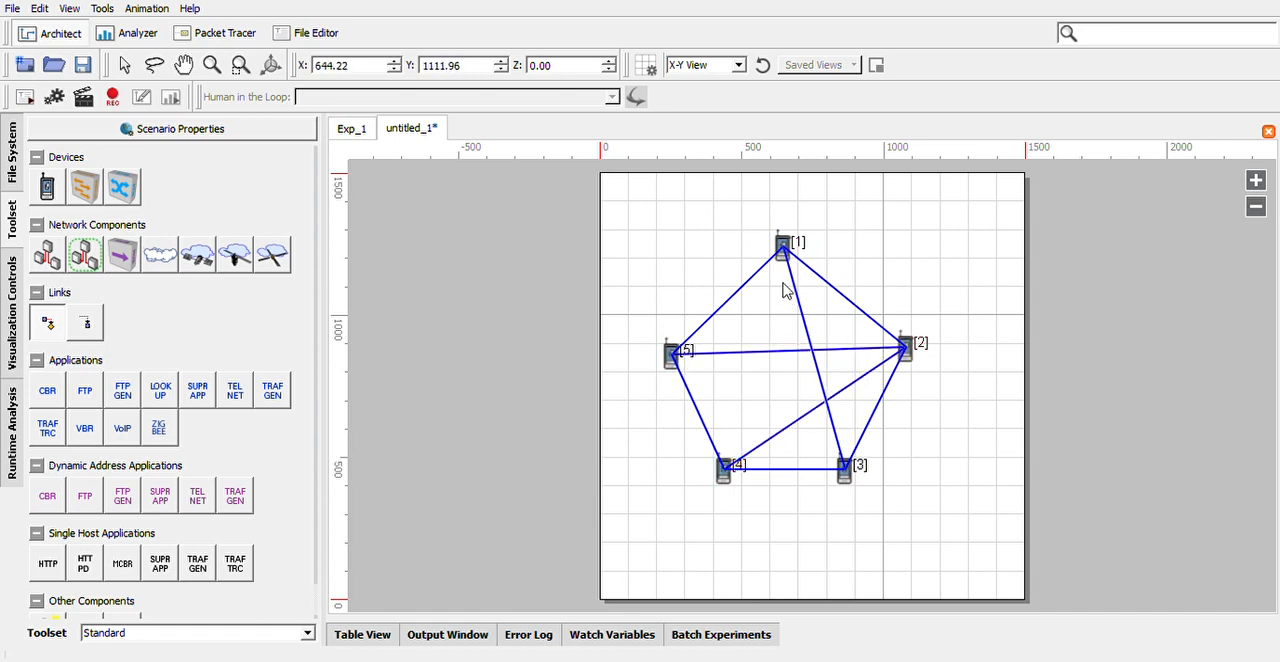
left_click(783, 252)
left_click(723, 468)
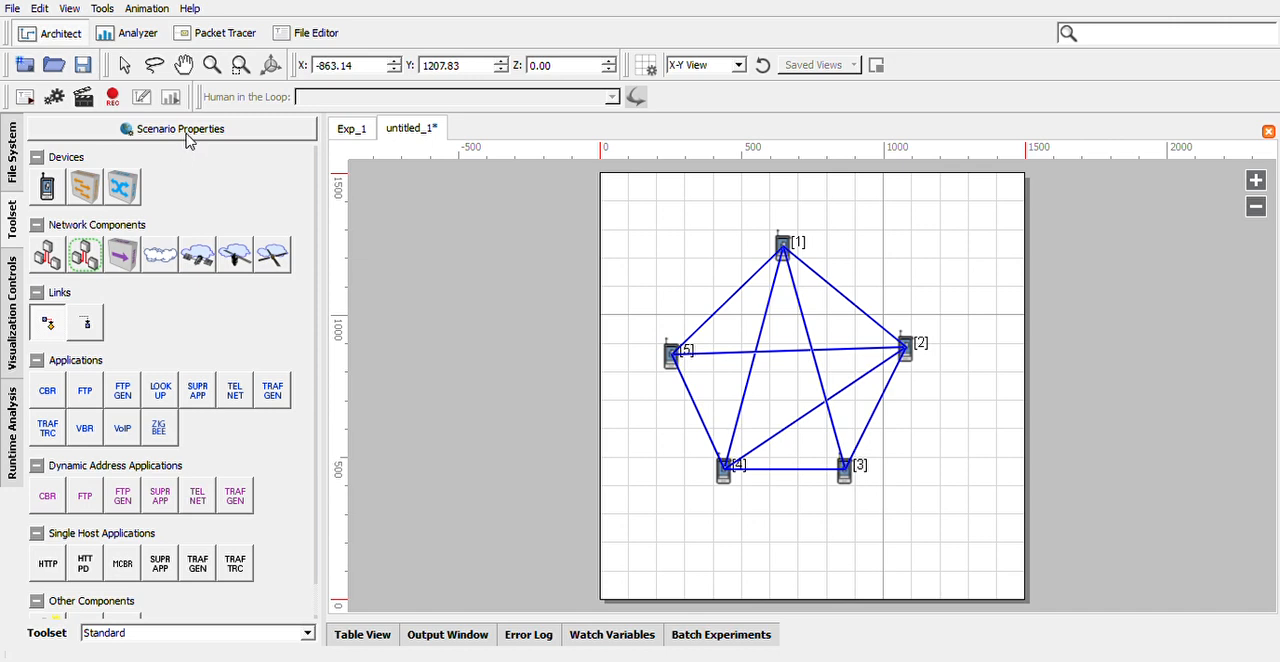
Add a CBR application from device 5 to device 1, then open and close its properties
left_click(48, 394)
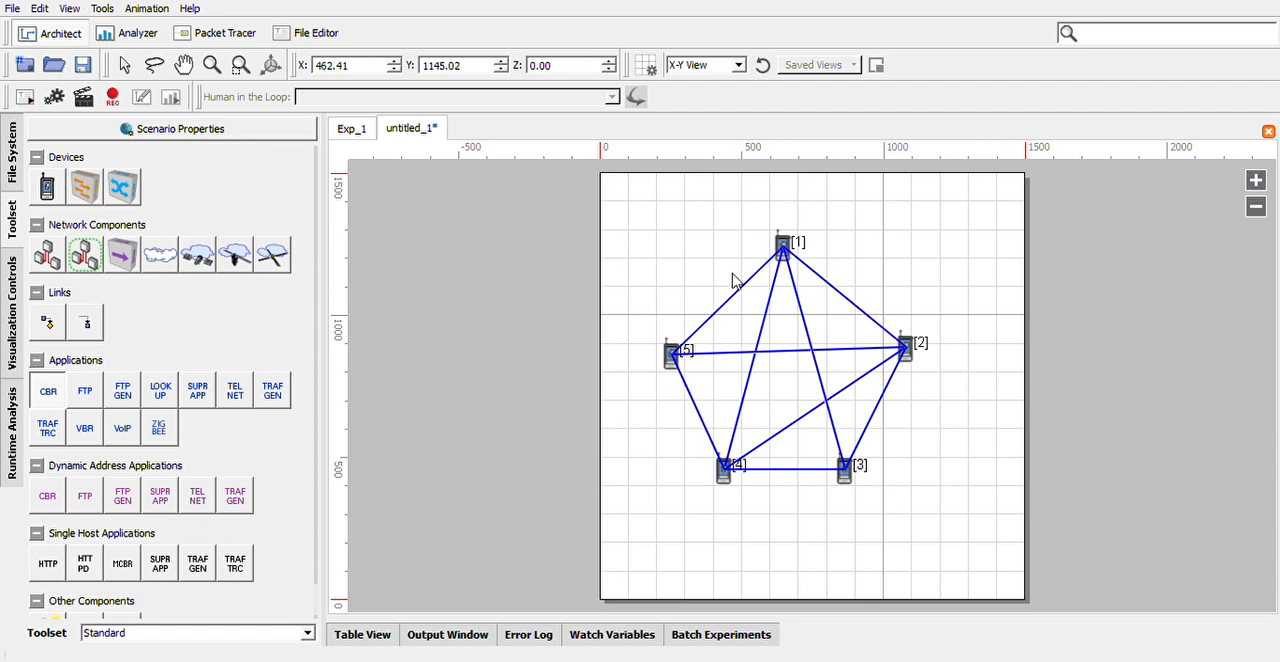
left_click_drag(676, 350, 785, 243)
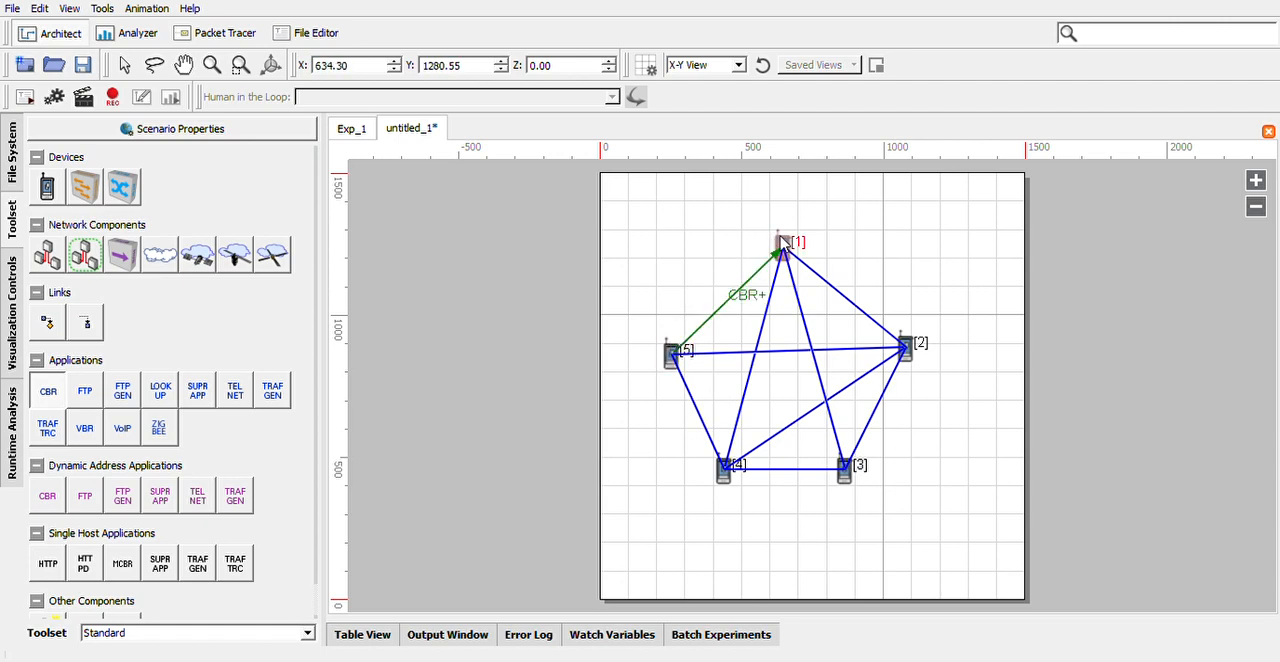
left_click(730, 300)
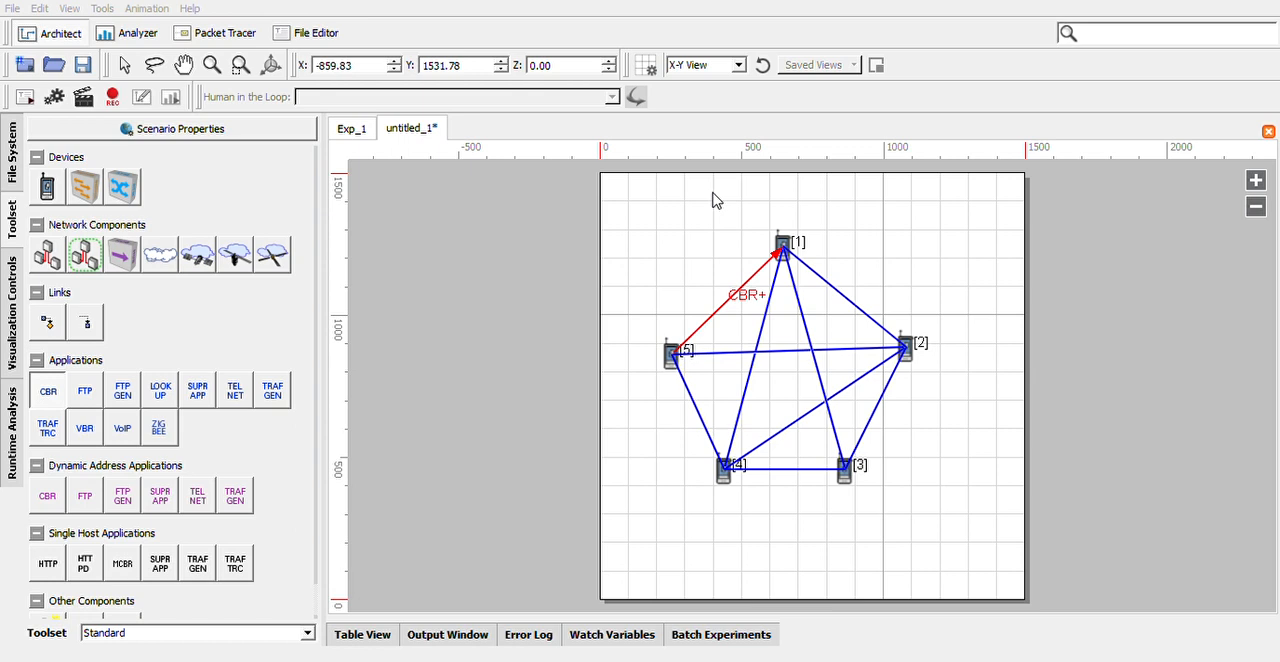
left_click(805, 562)
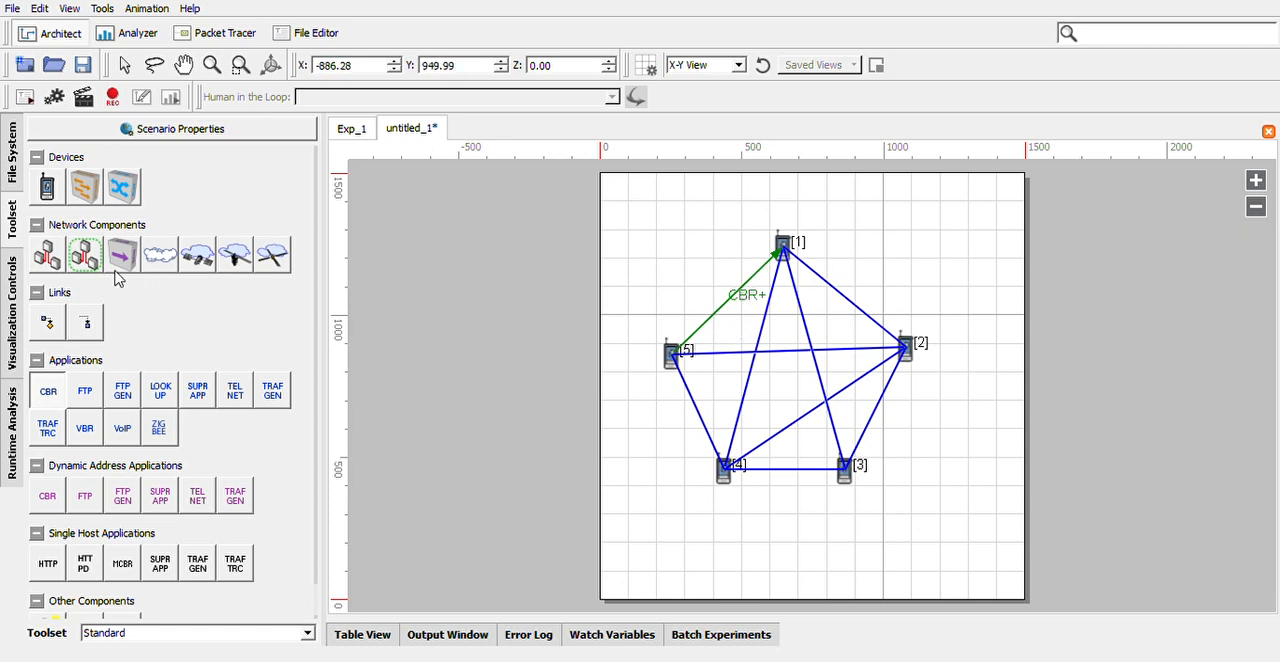
Add an FTP application from device 3 to device 2
left_click(86, 396)
mouse_move(846, 468)
left_mouse_down()
mouse_move(852, 478)
mouse_move(906, 350)
left_mouse_up()
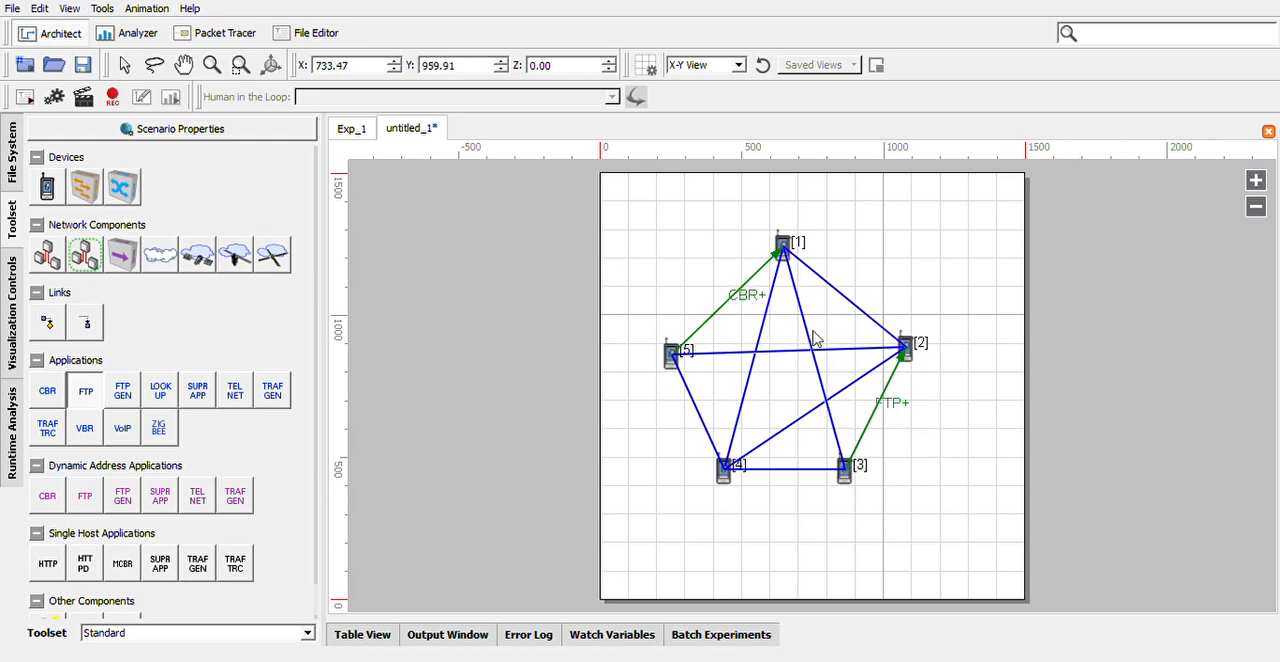
Open and close the properties of the FTP application between devices 3 and 2
left_click(877, 407)
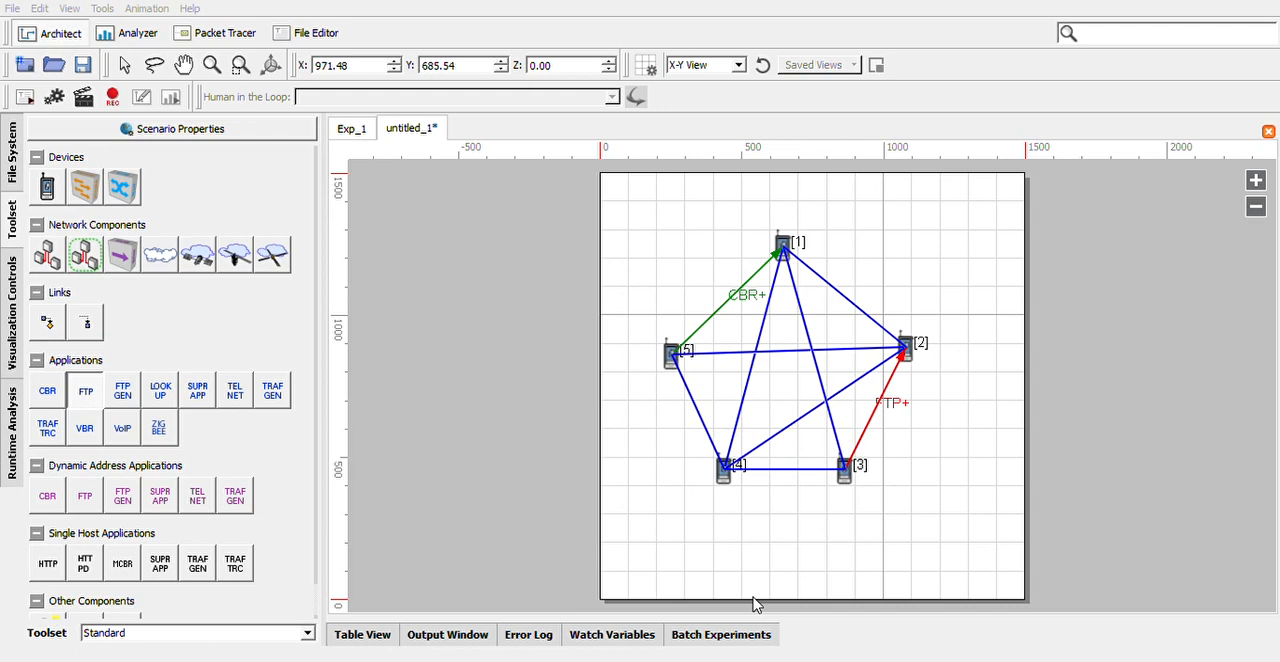
left_click(825, 540)
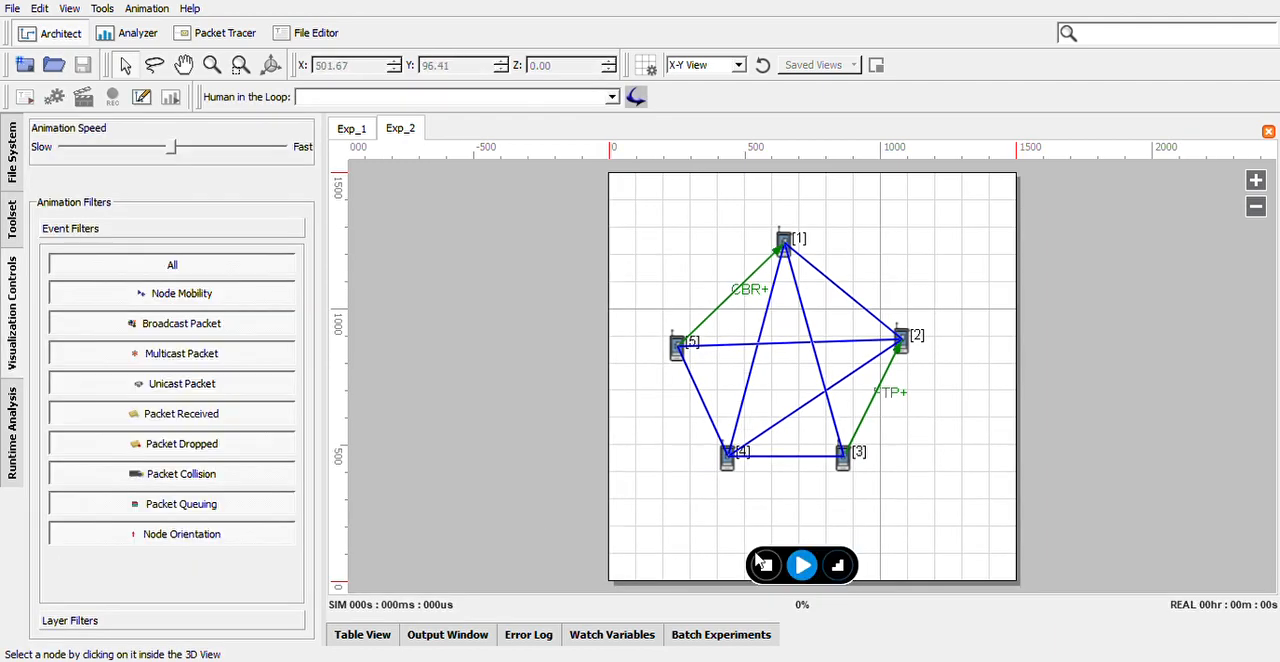
Run the Exp_2 simulation at the slowest animation speed and open its statistics in the Analyzer
left_click_drag(172, 152, 64, 158)
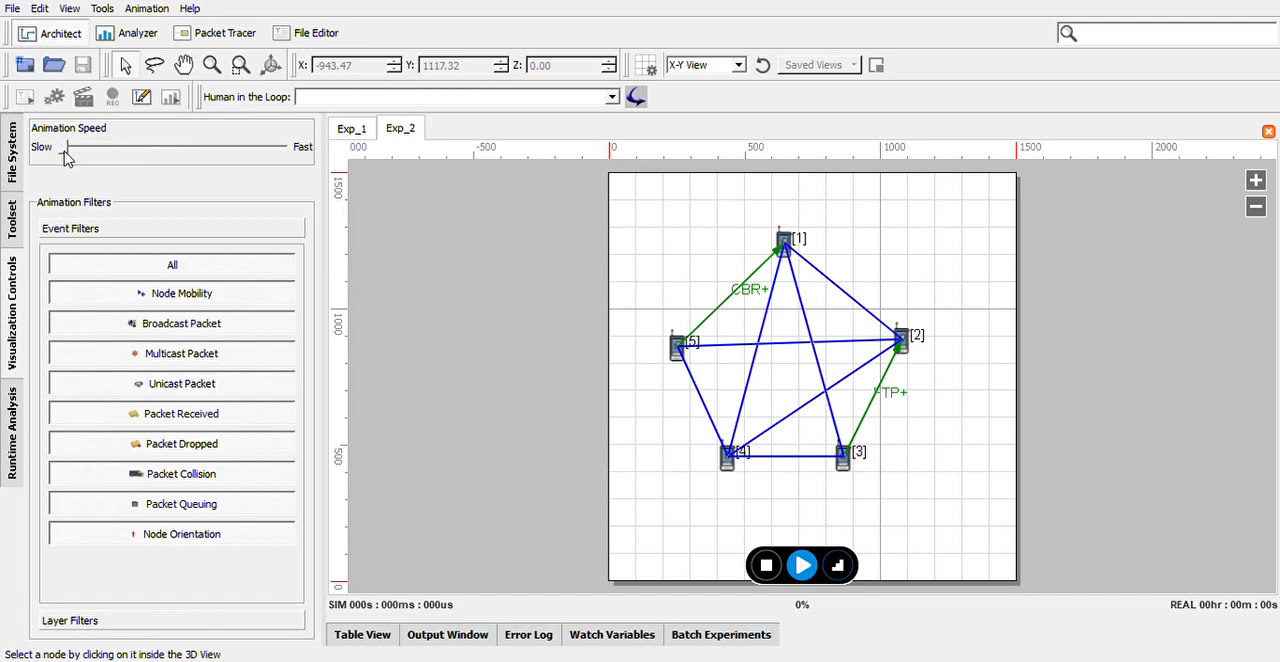
left_click(802, 566)
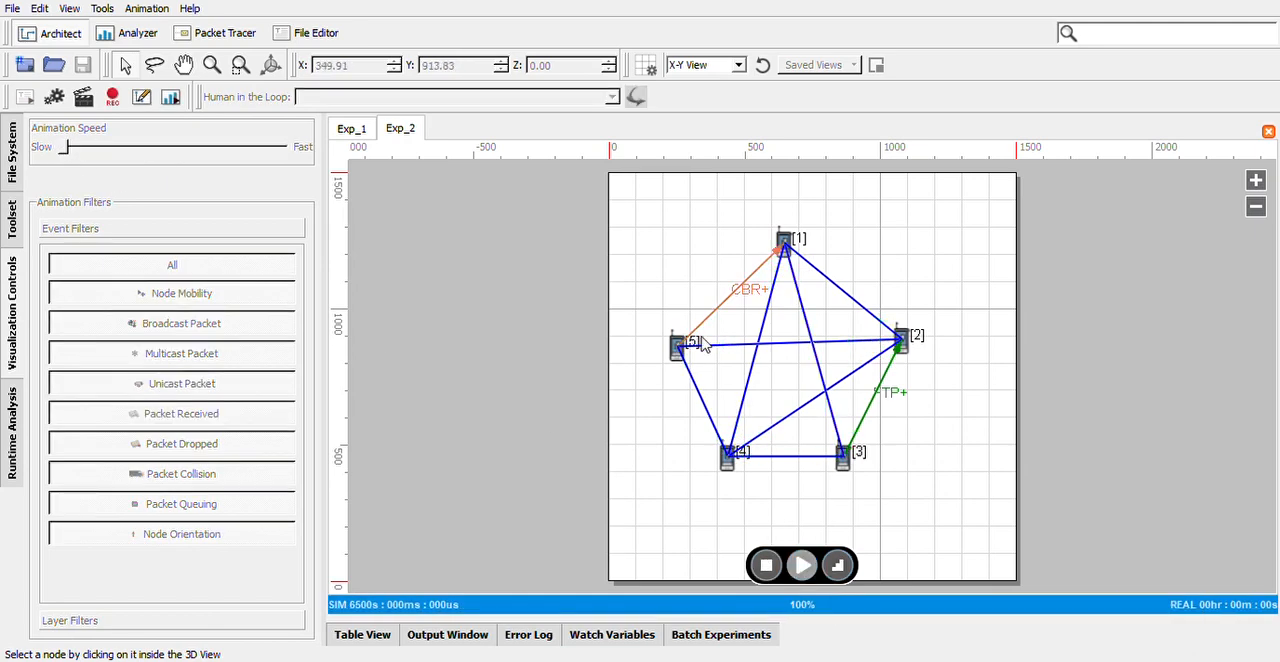
left_click(170, 98)
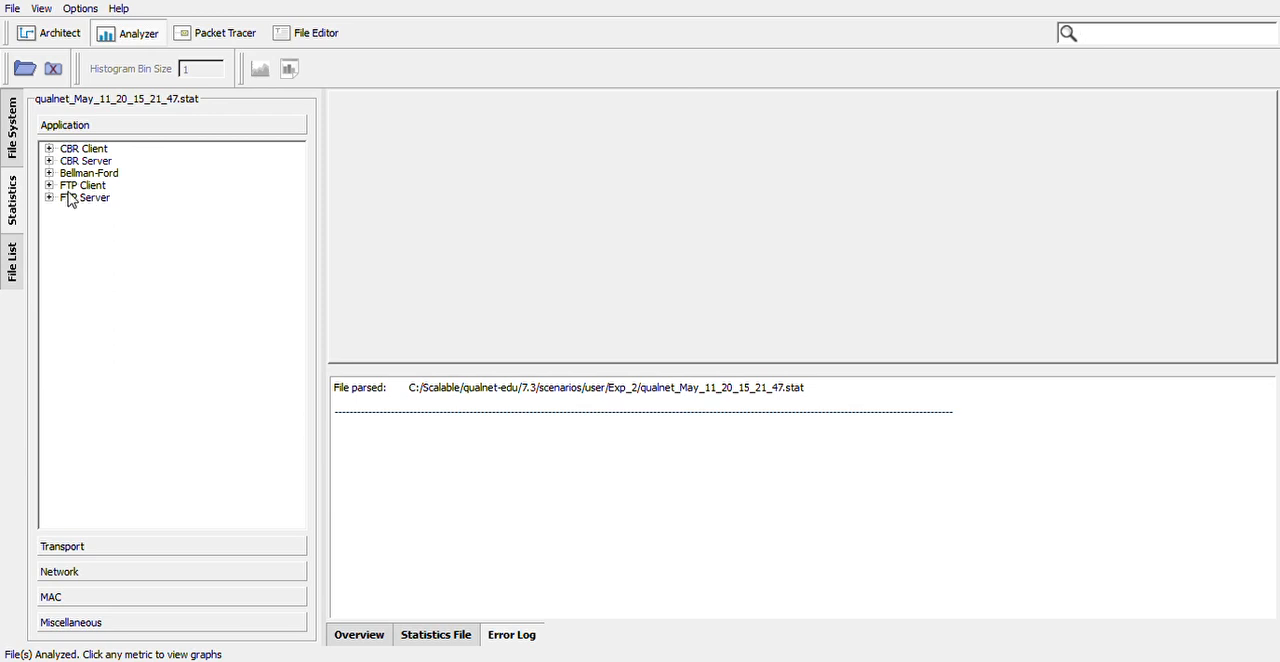
Examine the application-layer metrics available for CBR Client, CBR Server, FTP Client and FTP Server
left_click(49, 149)
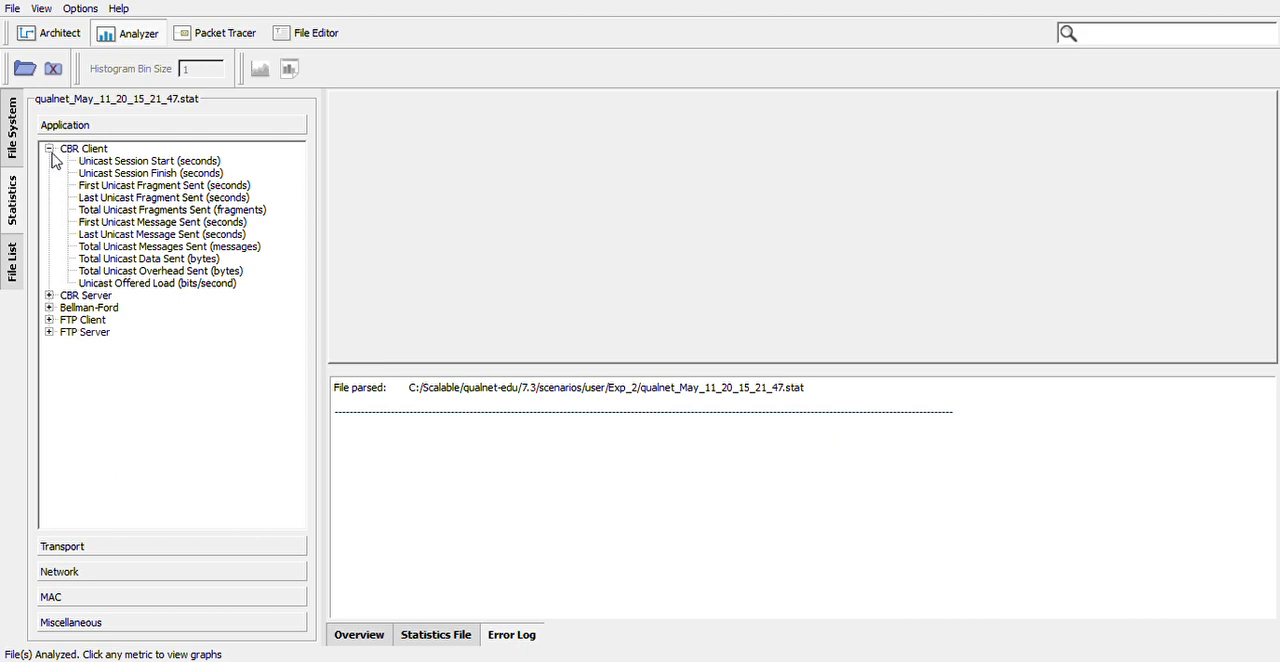
left_click(49, 149)
left_click(49, 161)
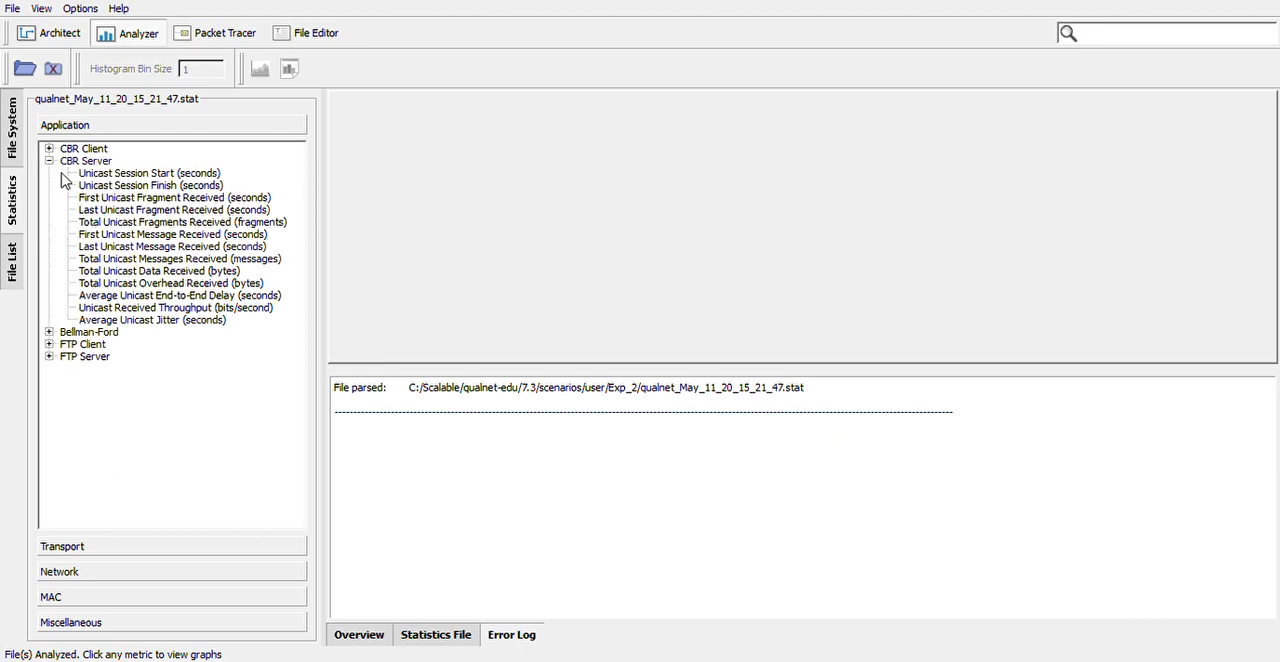
left_click(49, 161)
left_click(49, 185)
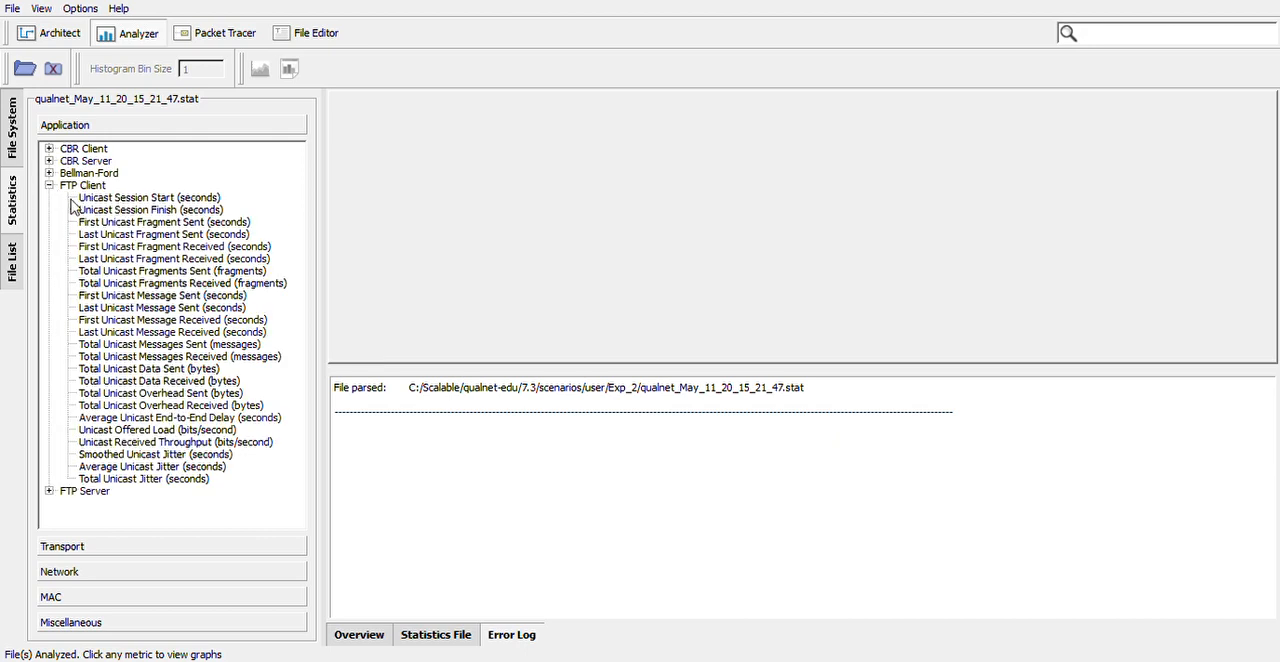
left_click(49, 185)
left_click(49, 197)
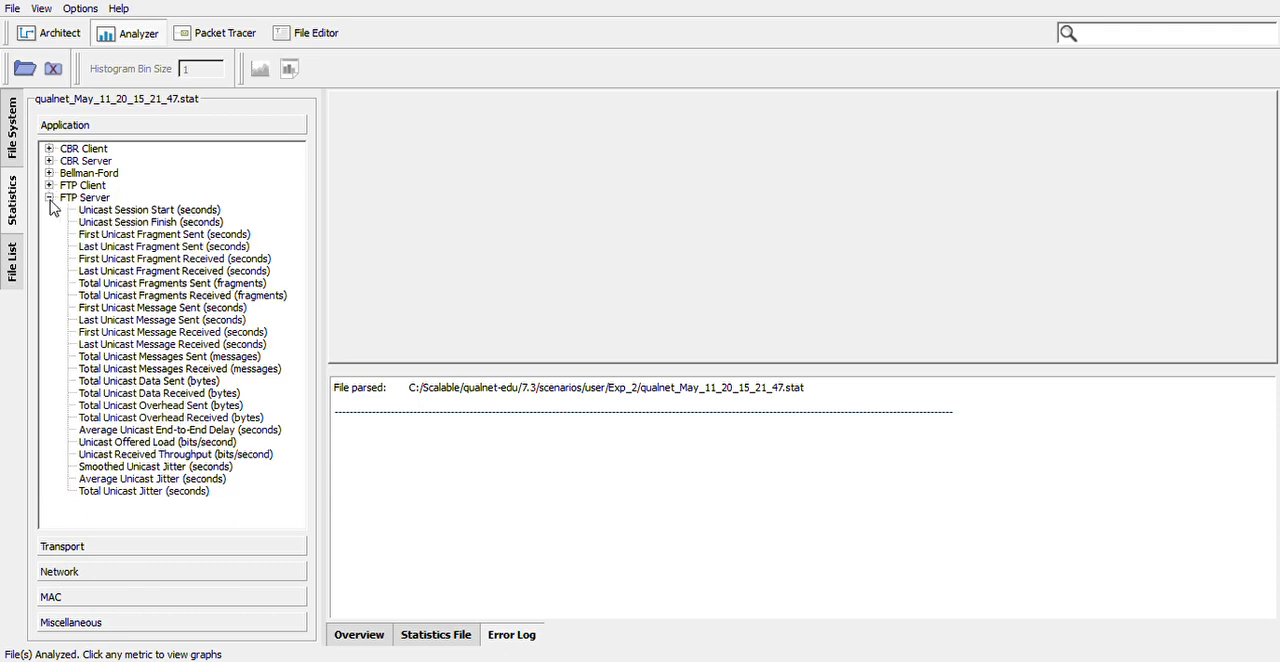
left_click(49, 198)
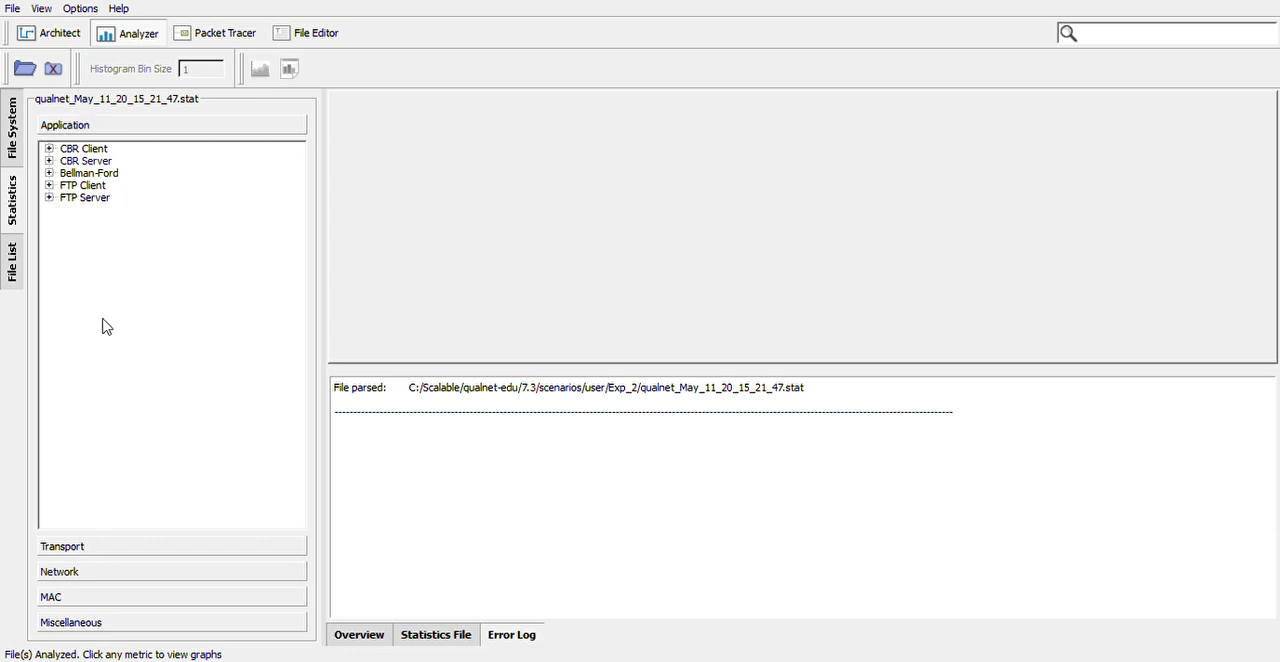
Graph the transport-layer UDP metric for unicast data segments sent, widening the statistics list to read the metric names
left_click(70, 553)
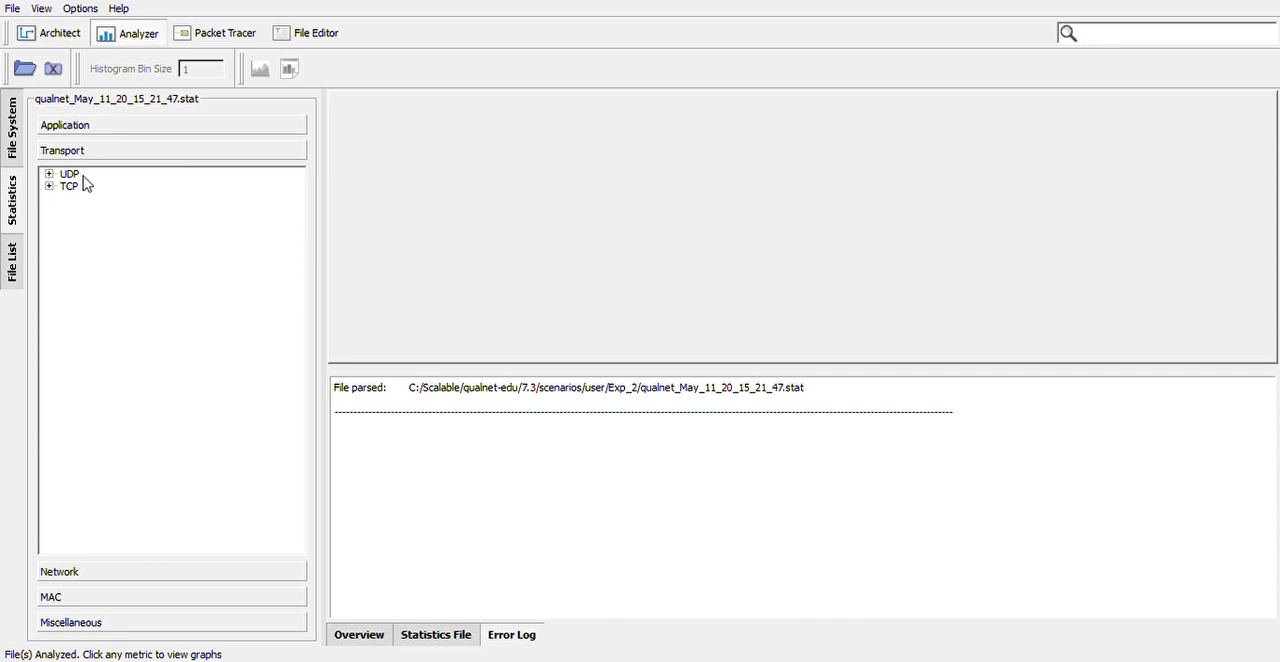
left_click(50, 175)
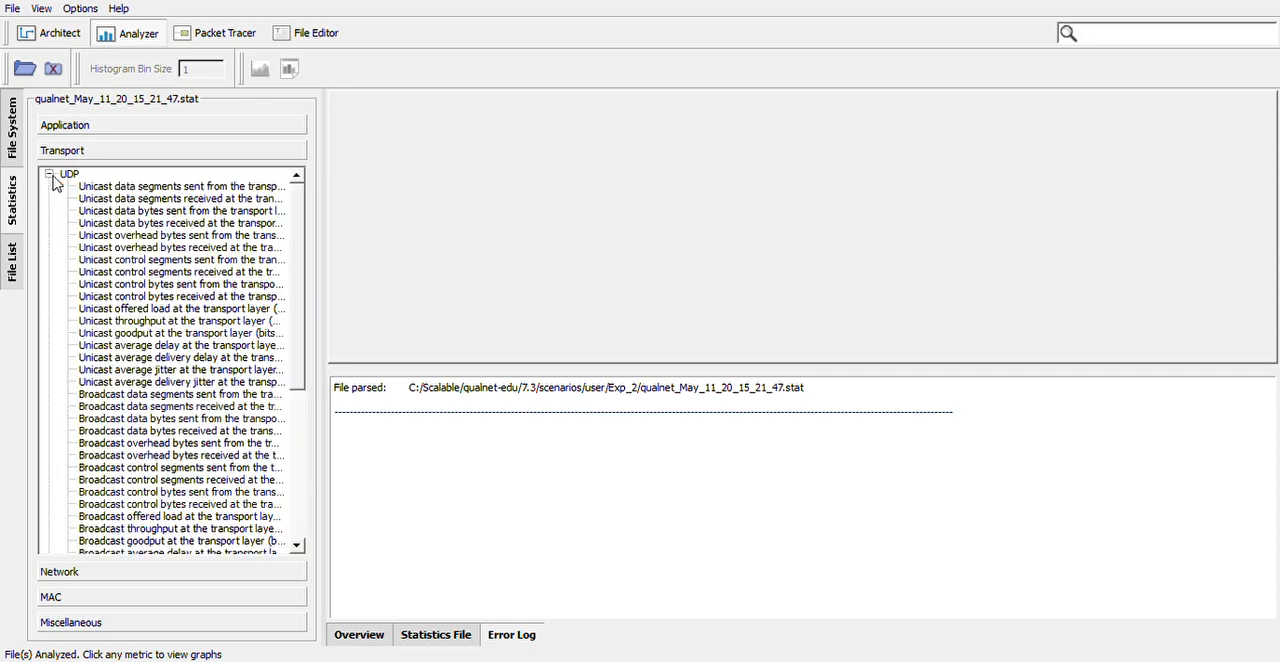
scroll(172, 330, "down", 7)
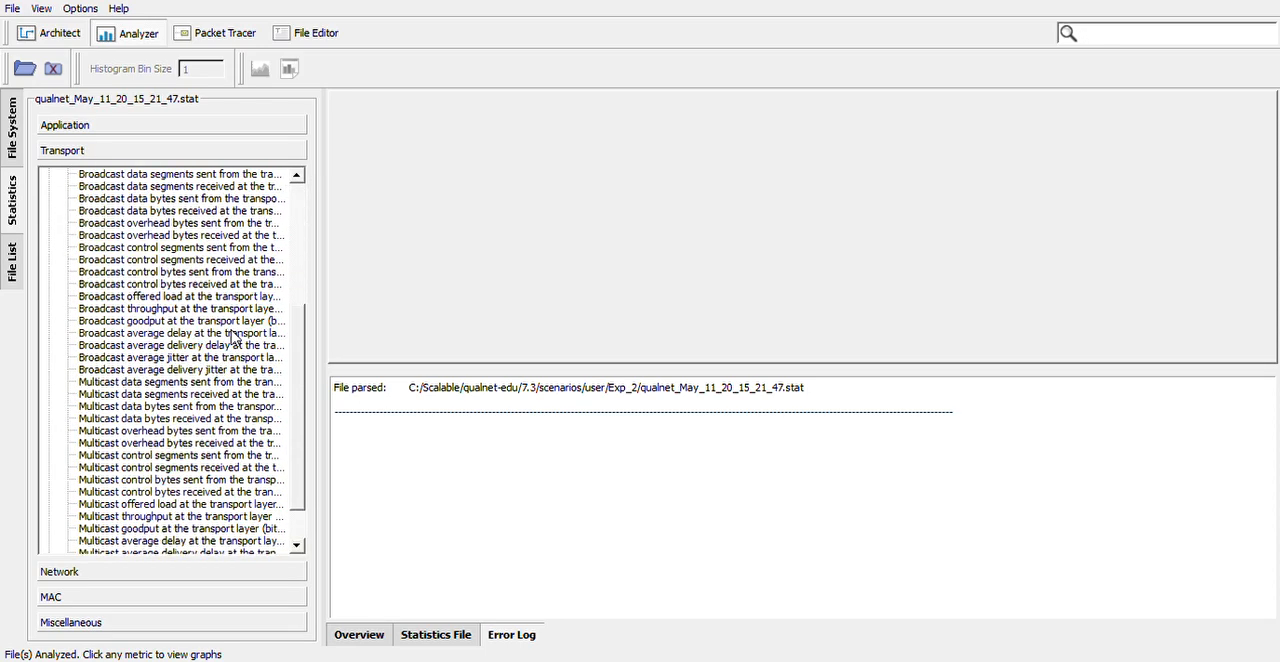
scroll(200, 380, "up", 7)
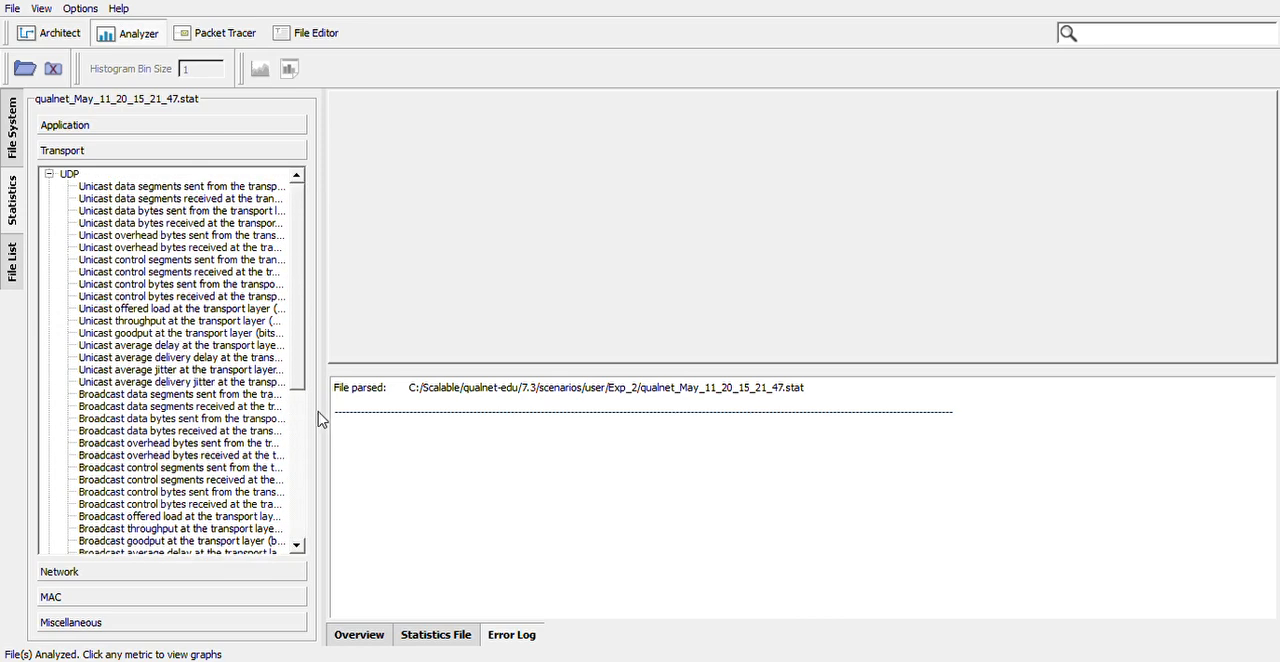
left_click_drag(320, 420, 392, 426)
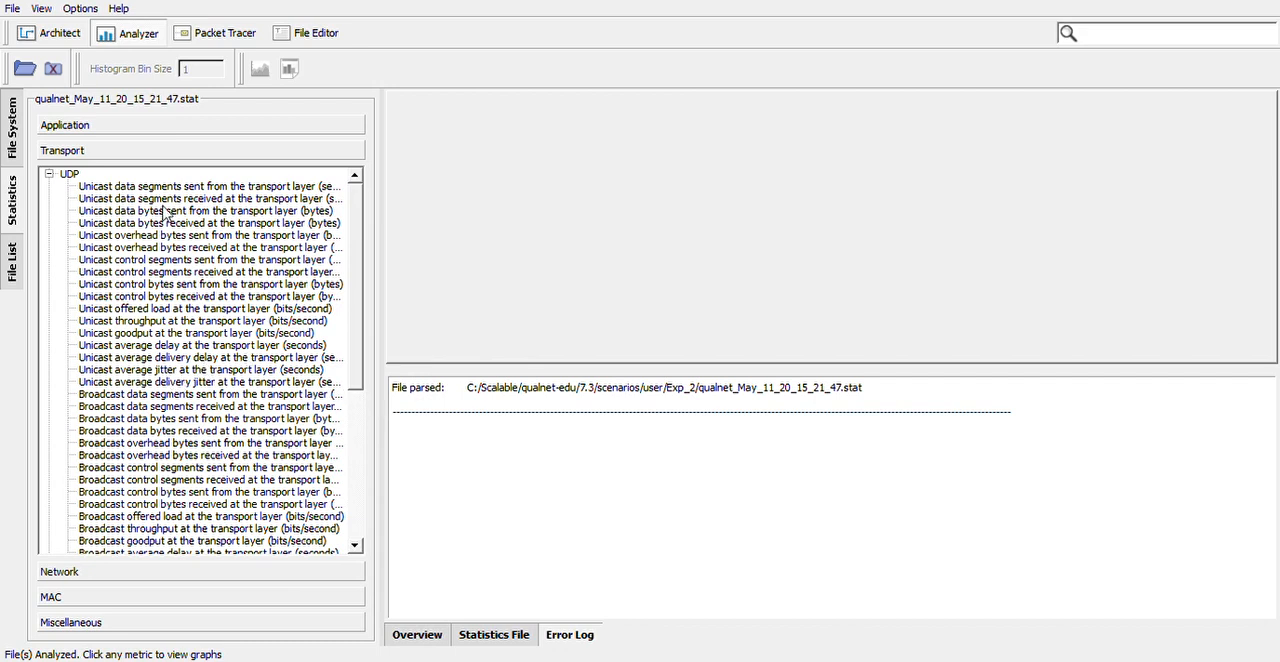
left_click(252, 188)
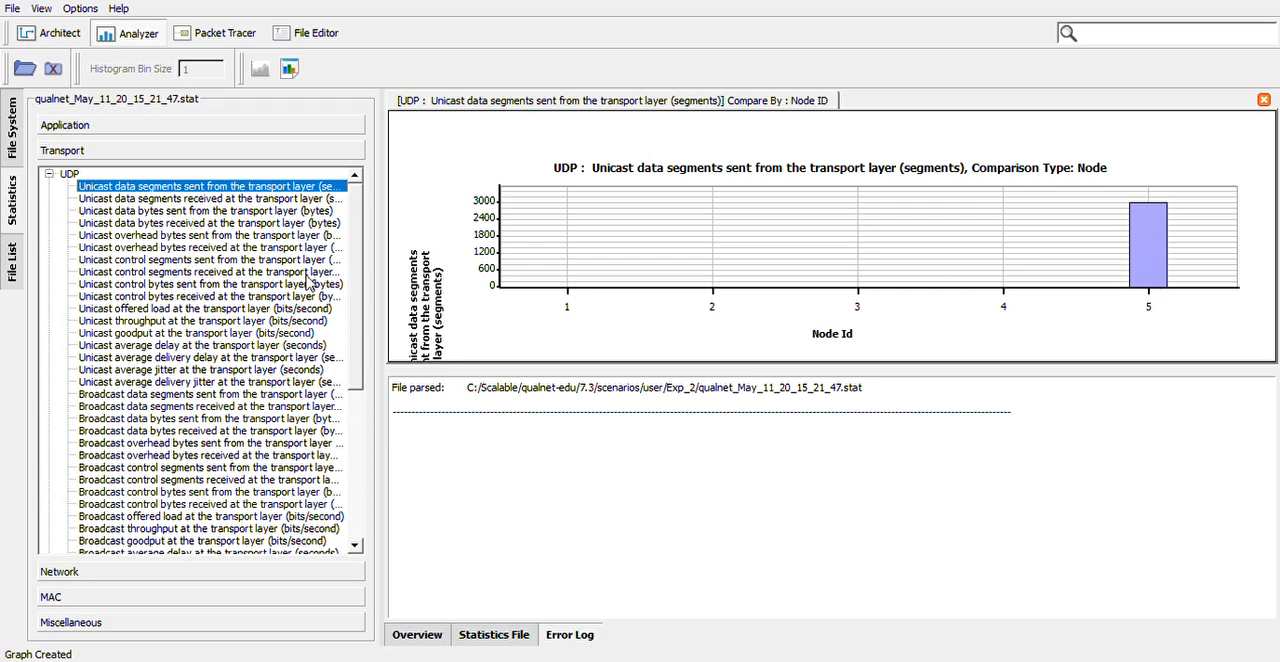
Graph the TCP metrics for data packets retransmitted and unicast data segments sent, then collapse the UDP and TCP lists
left_click_drag(355, 305, 372, 458)
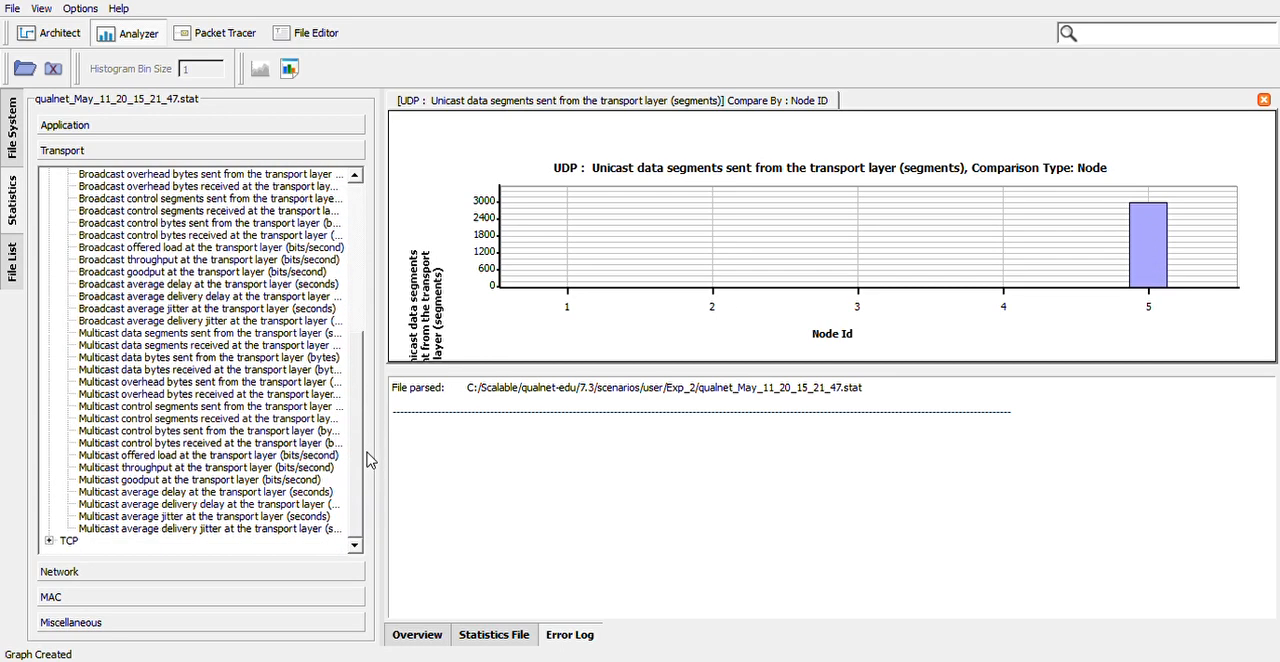
left_click(49, 541)
left_click_drag(357, 400, 360, 492)
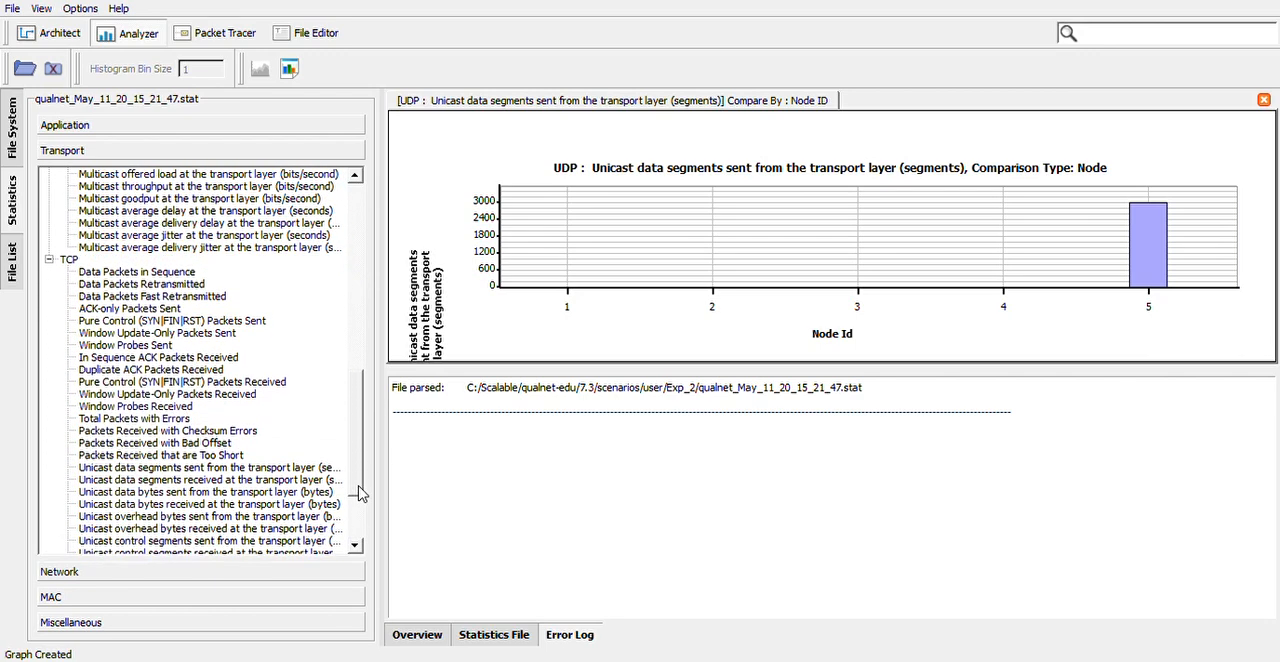
left_click(130, 285)
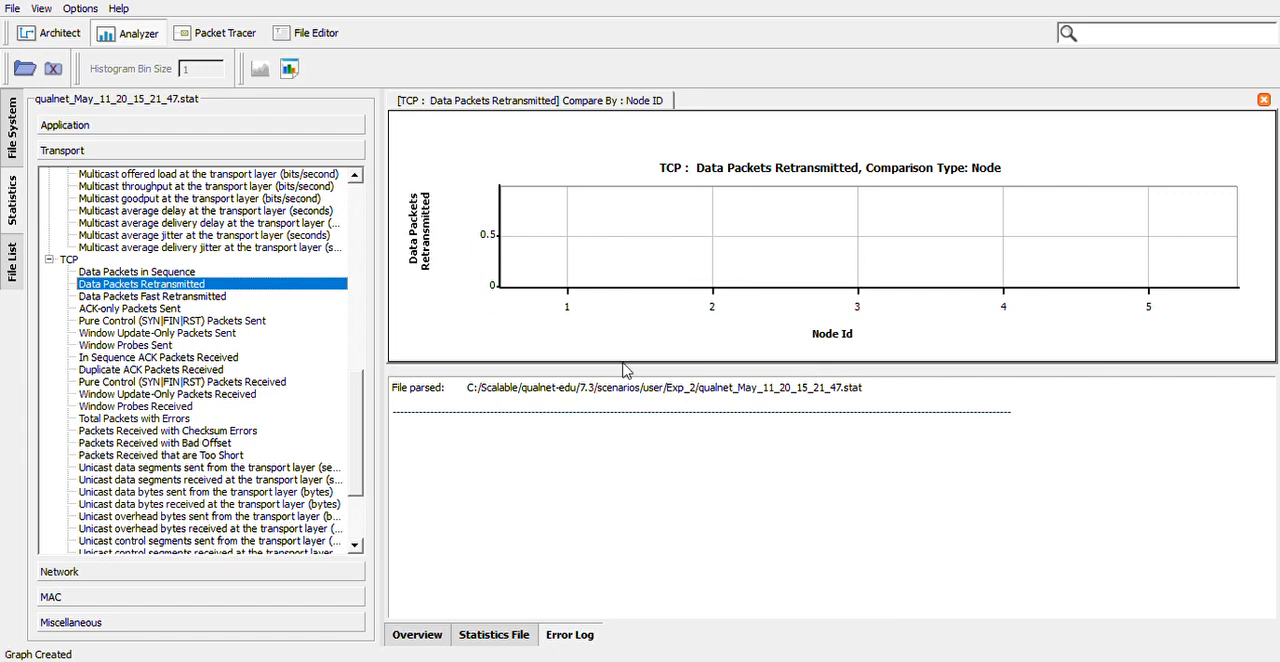
left_click_drag(362, 445, 362, 491)
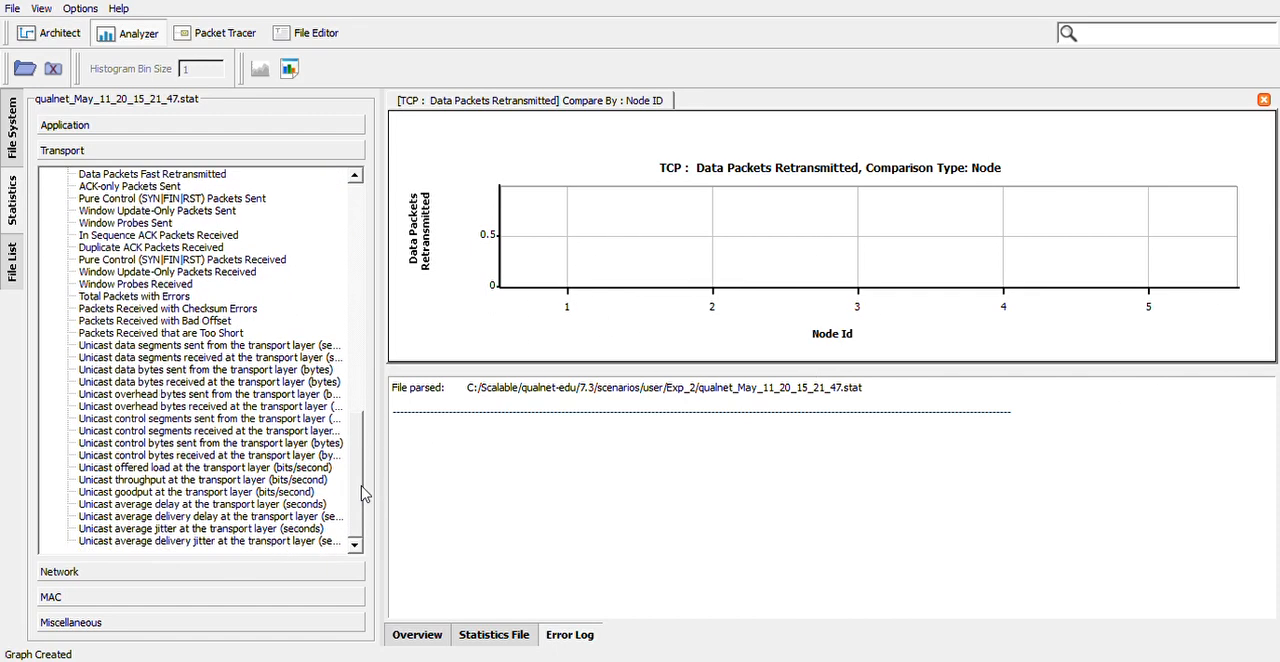
left_click(179, 347)
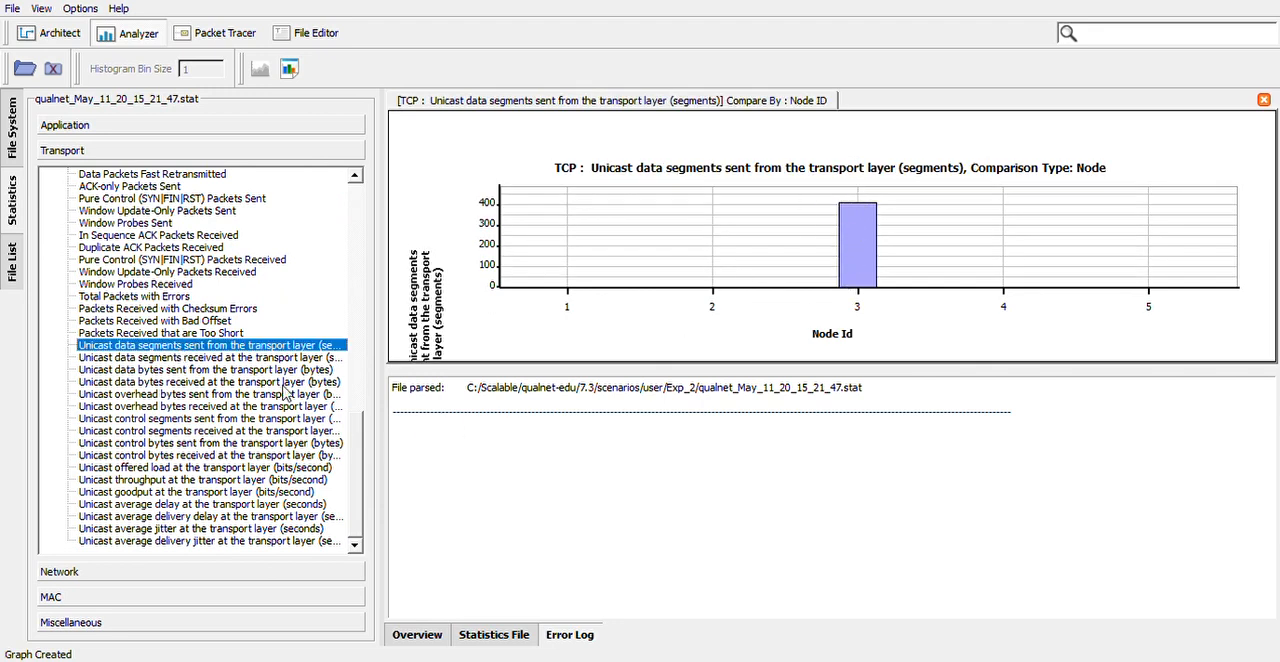
left_click_drag(360, 492, 366, 243)
left_click(48, 175)
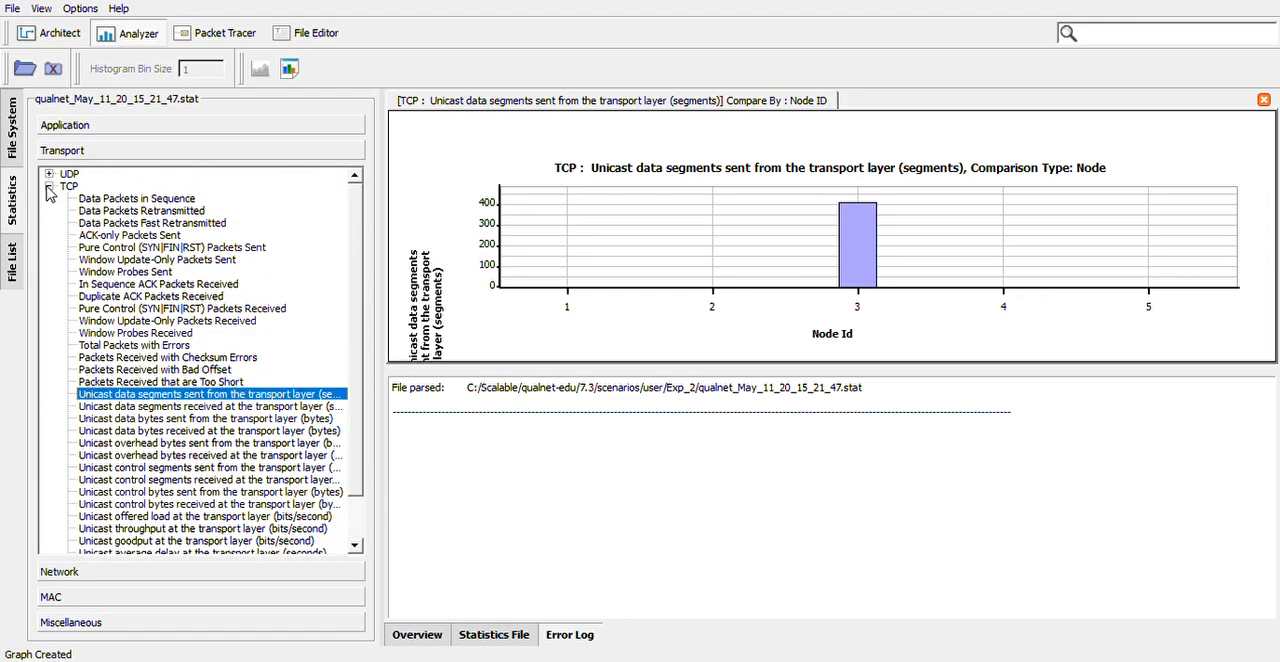
left_click(48, 187)
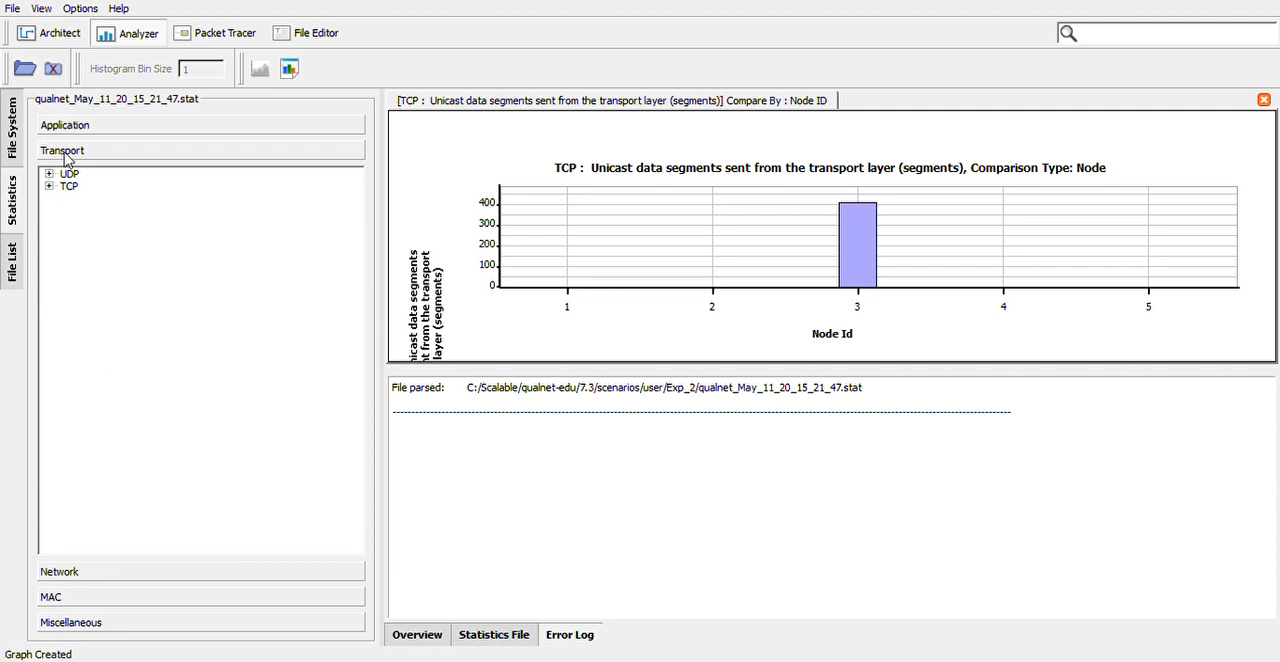
Graph the network-layer FIFO metrics for average and peak queue length, longest and average time in queue, and total packets enqueued and dequeued
left_click(60, 572)
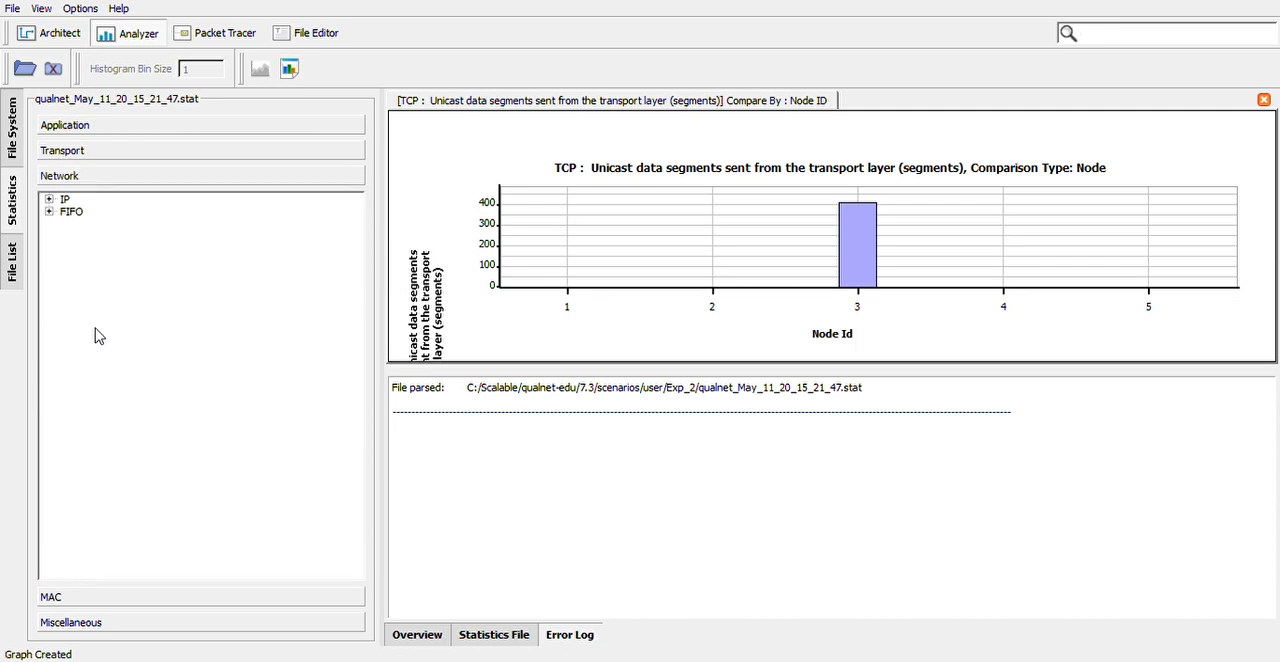
left_click(49, 212)
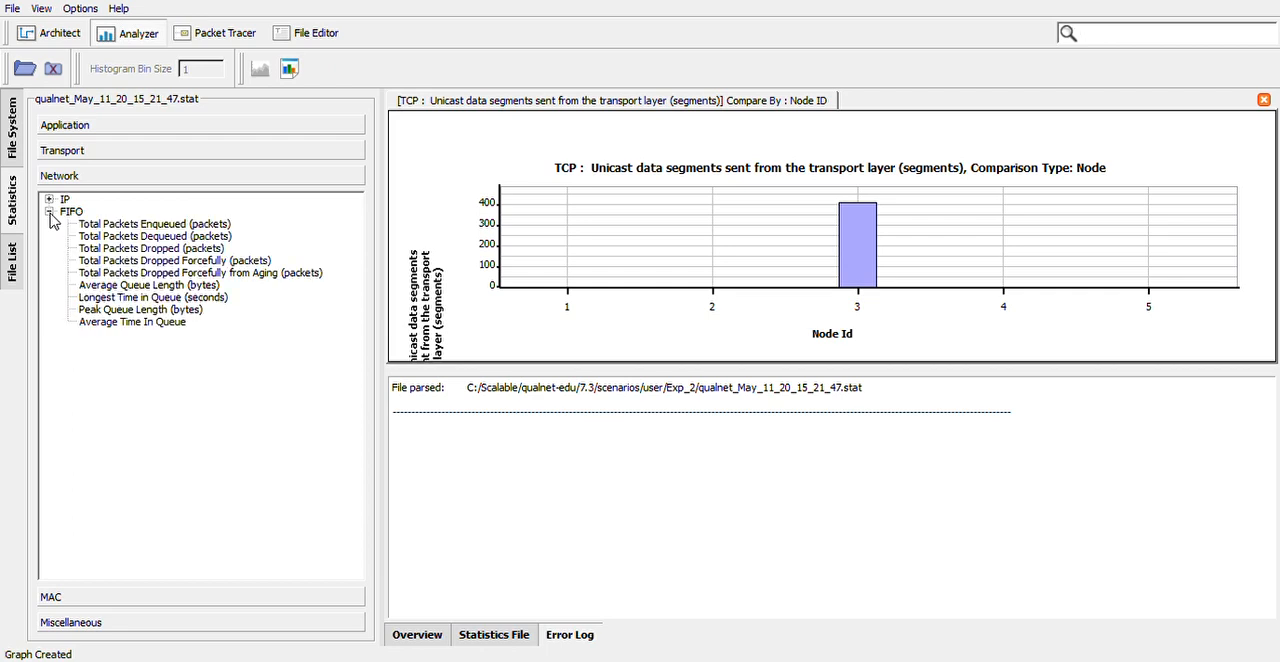
left_click(138, 287)
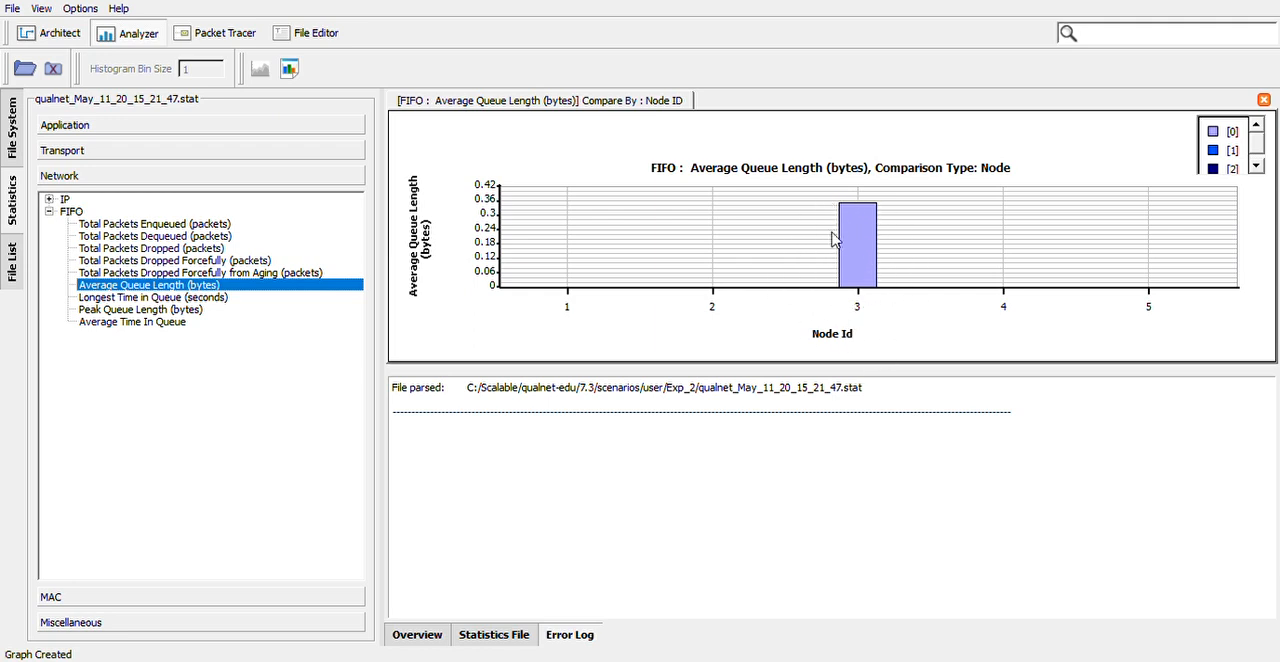
left_click(190, 299)
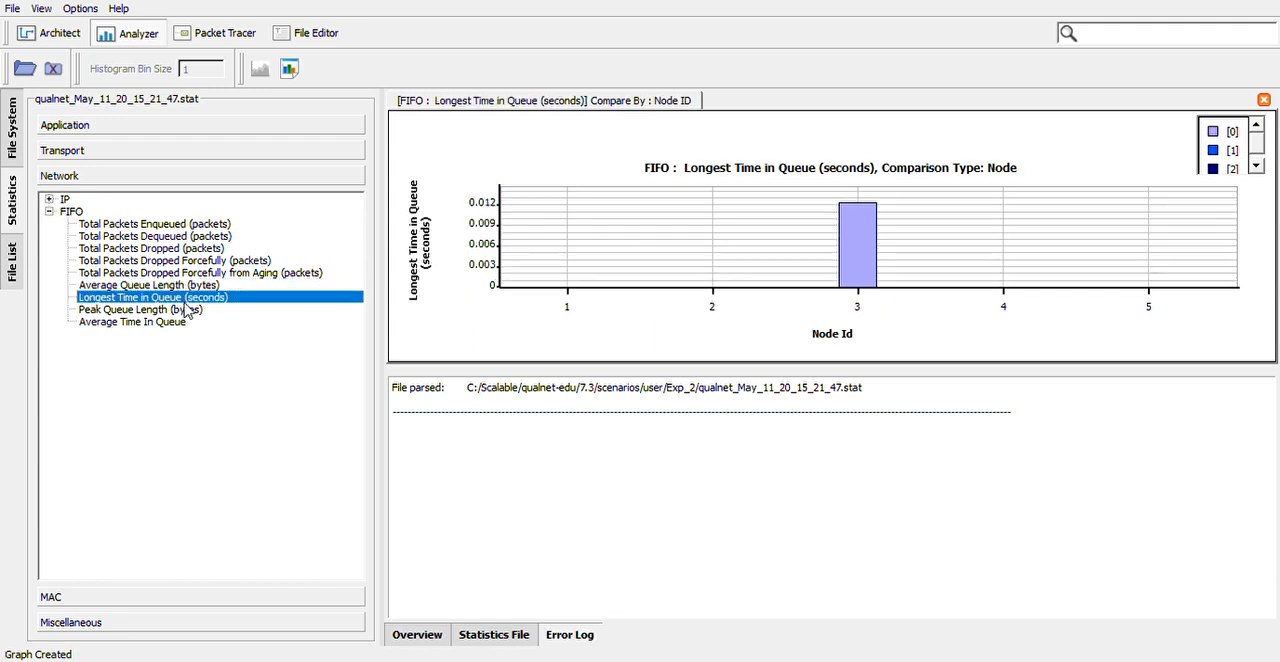
left_click(172, 324)
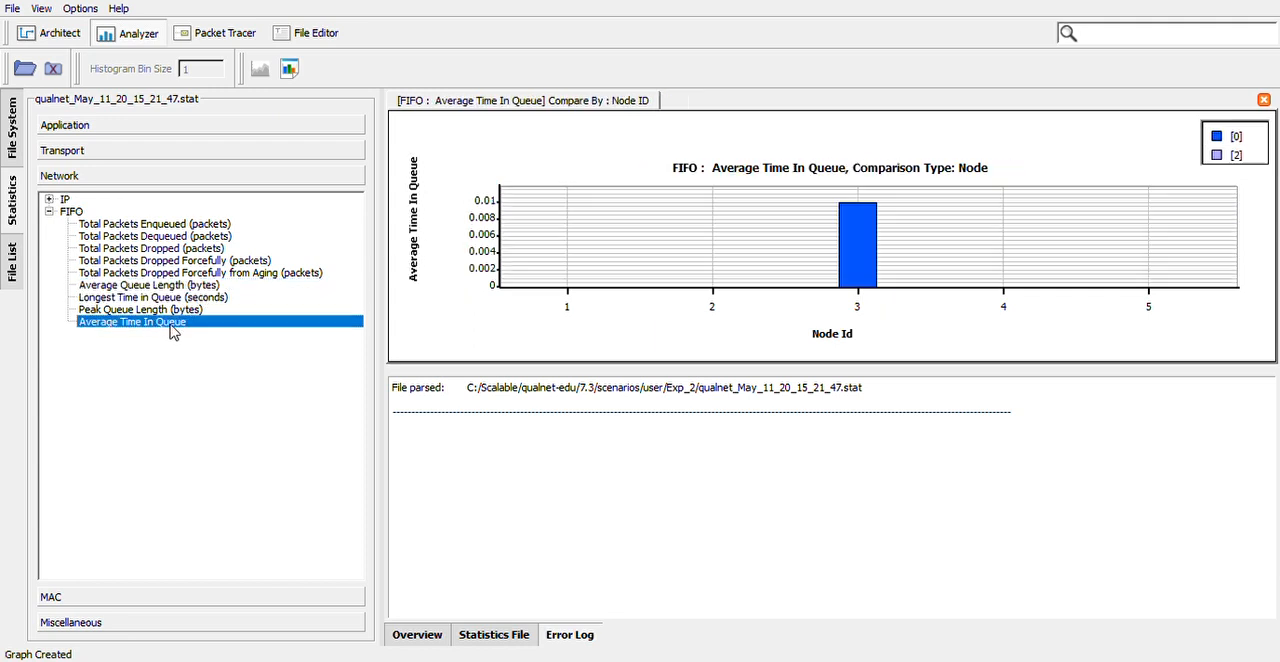
left_click(160, 312)
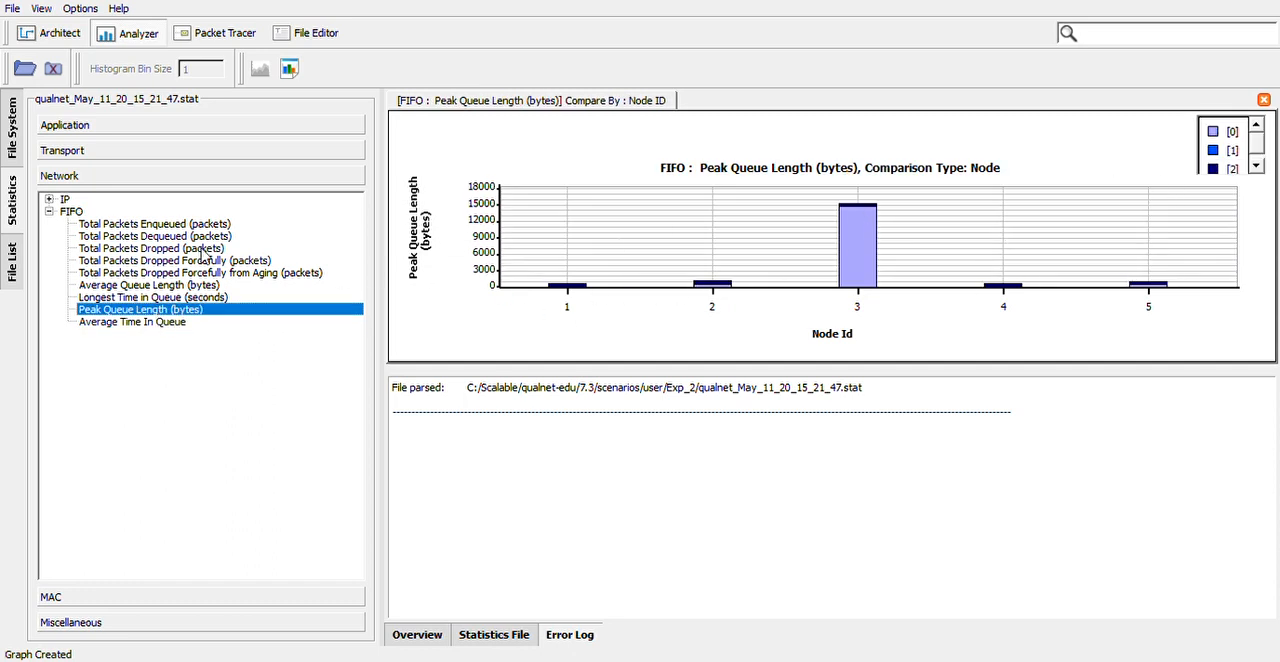
left_click(183, 226)
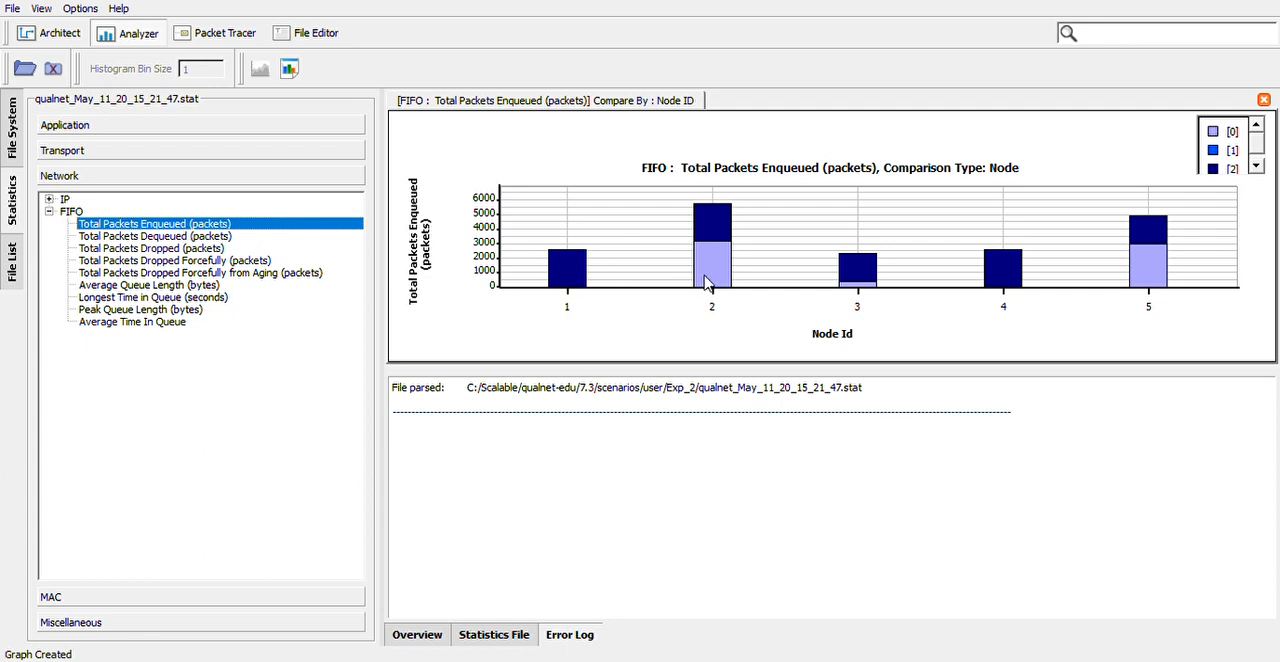
left_click(179, 238)
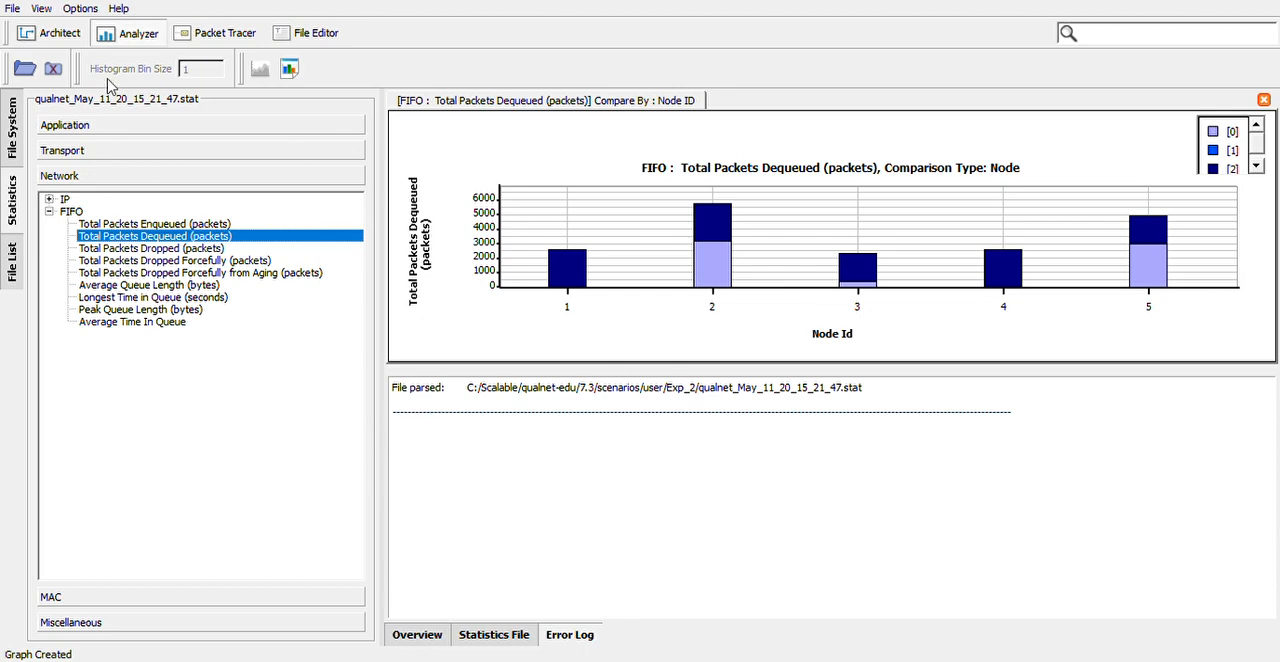
Return to the Exp_2 scenario in Architect and switch it back to design mode
left_click(75, 35)
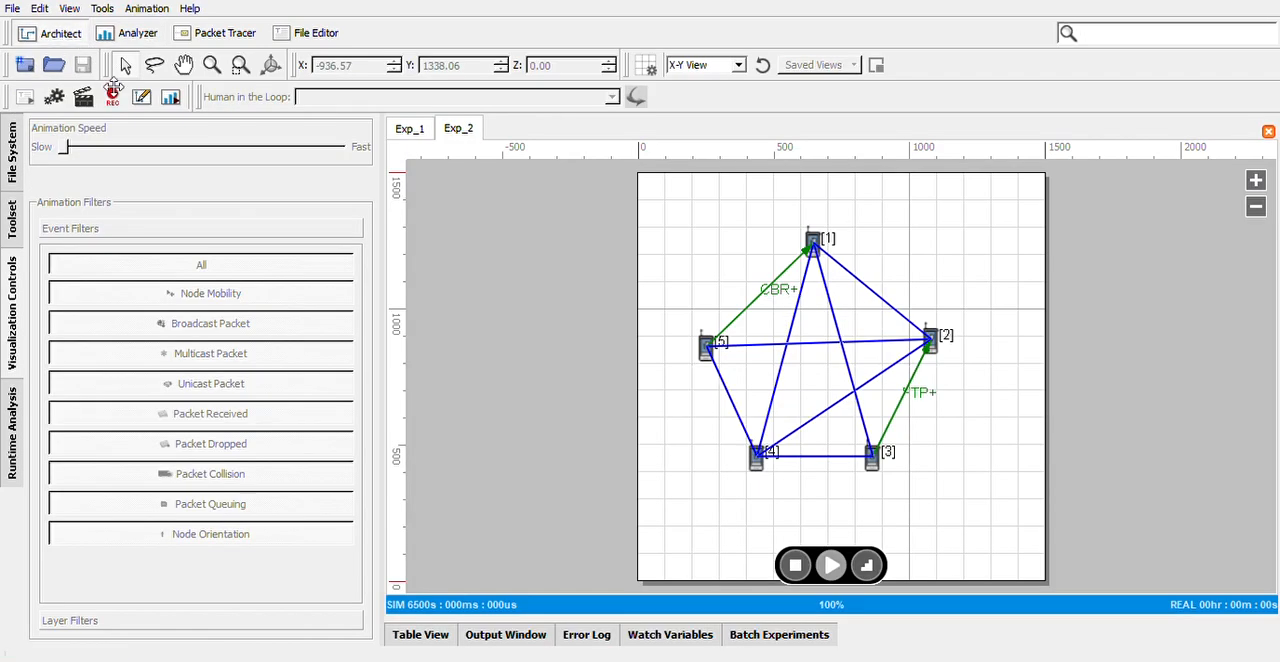
left_click(142, 99)
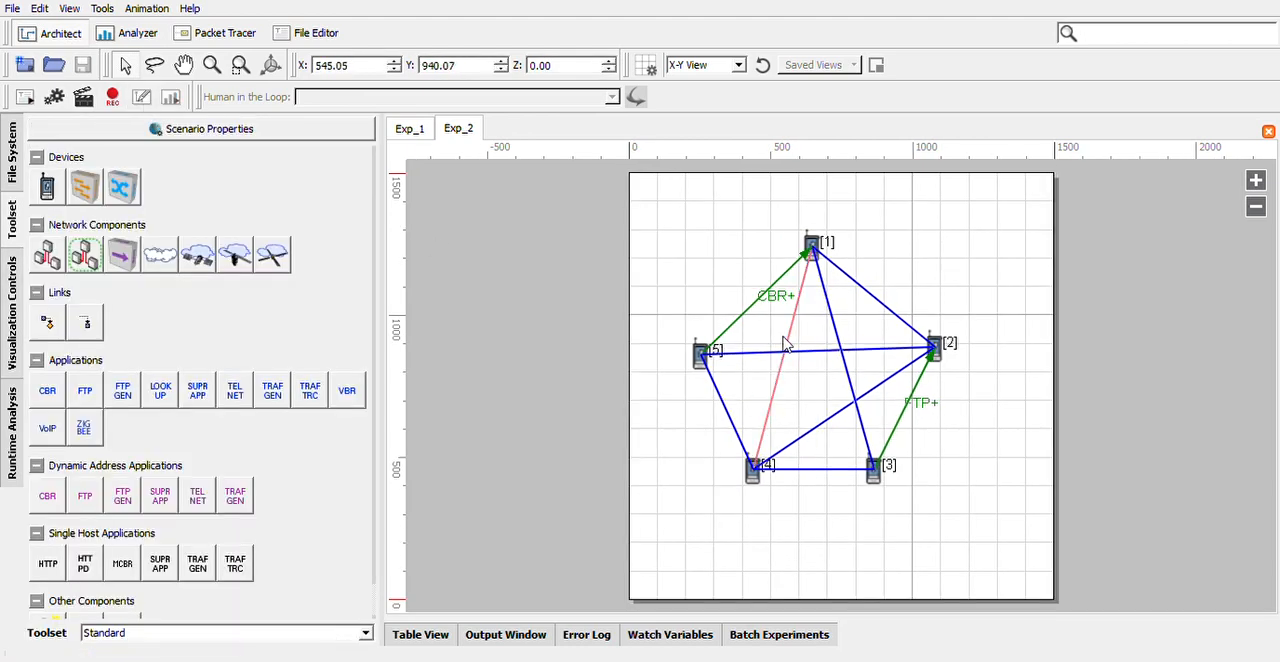